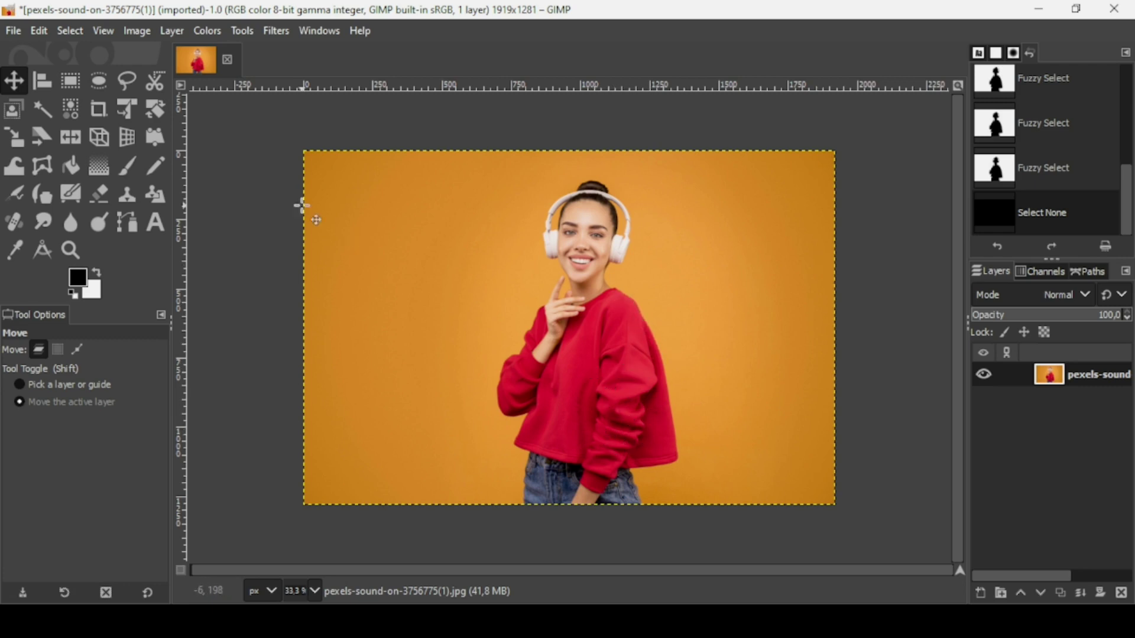
Choose the Fuzzy Select tool to select contiguous regions of similar colour
{"action": "left_click", "coordinate": [47, 110]}
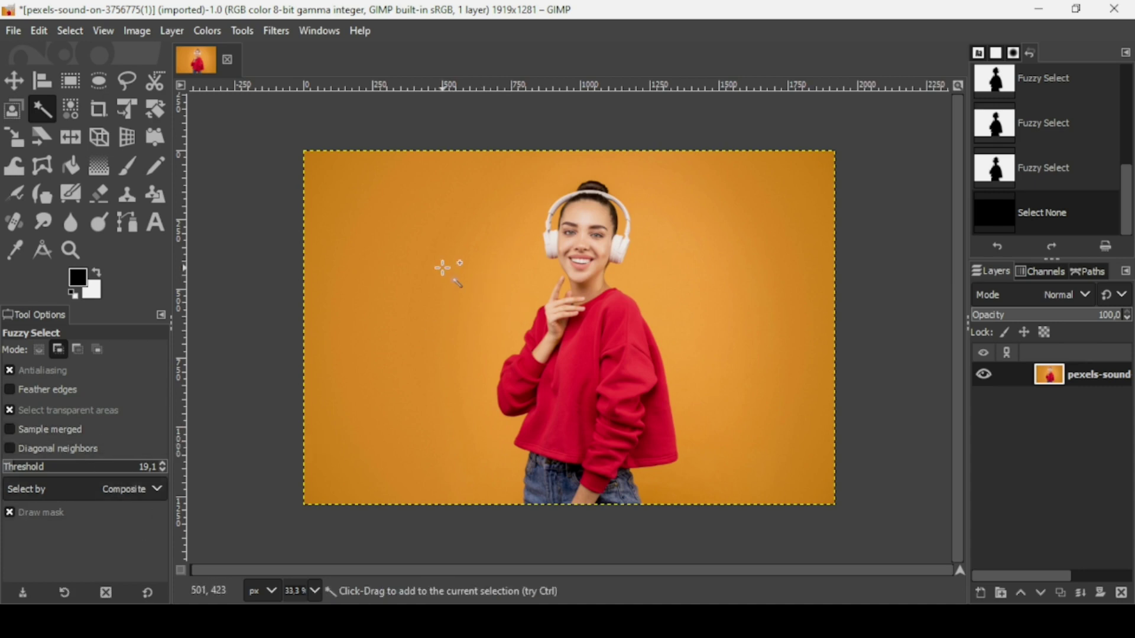
Add the orange background, corner and edge specks, and headphone gaps to the selection
{"action": "left_click", "coordinate": [442, 268]}
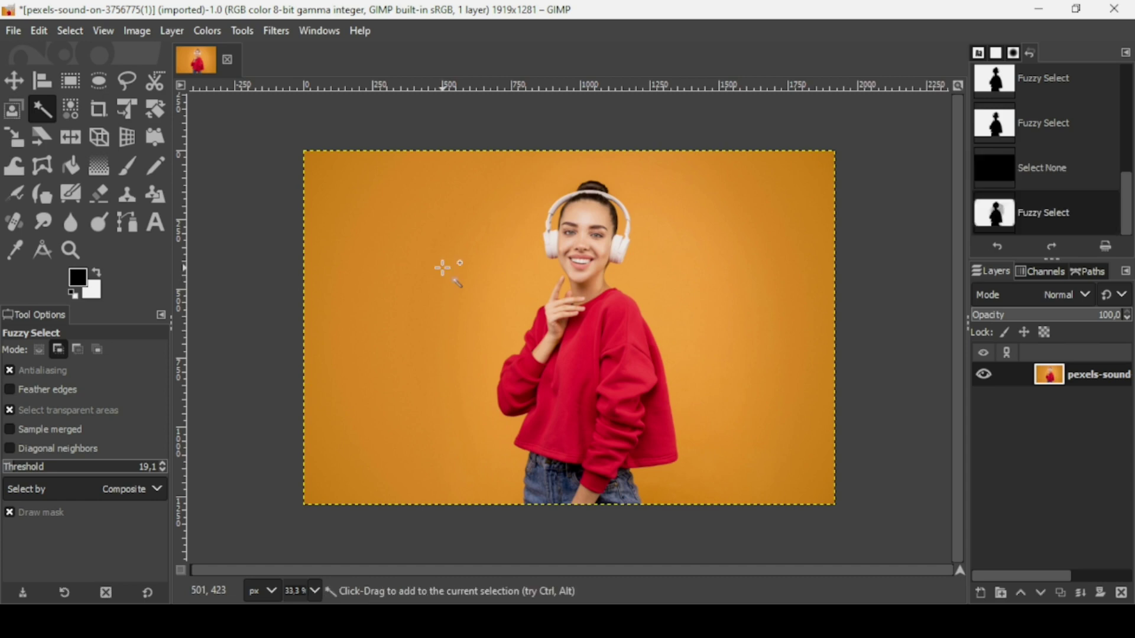
{"action": "left_click", "coordinate": [442, 268]}
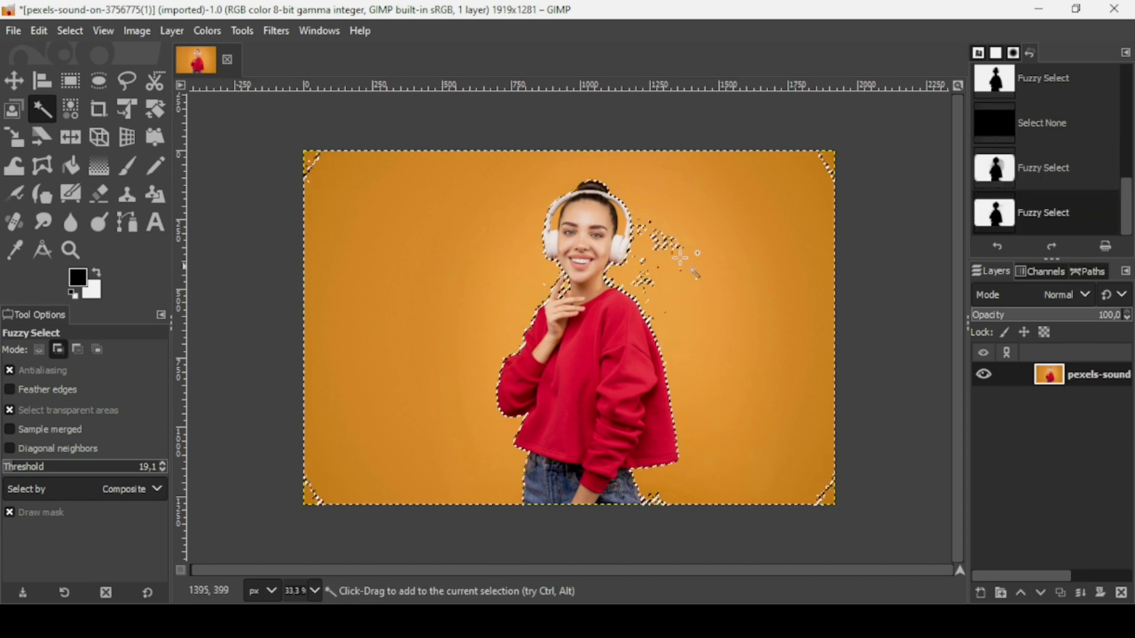
{"action": "left_click", "coordinate": [667, 244]}
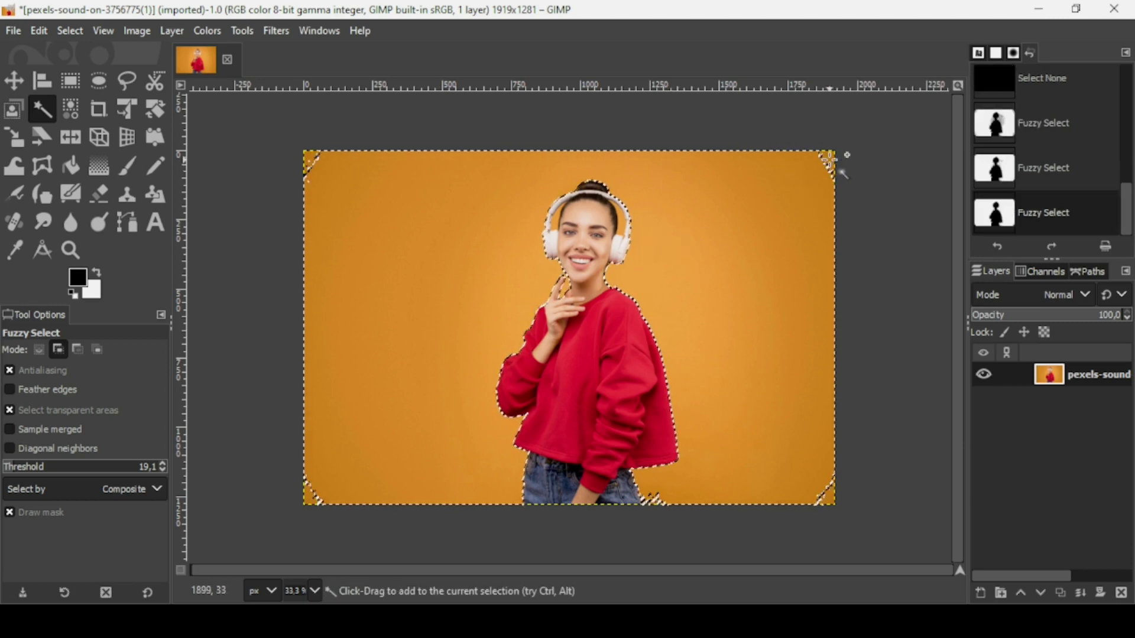
{"action": "left_click", "coordinate": [829, 158]}
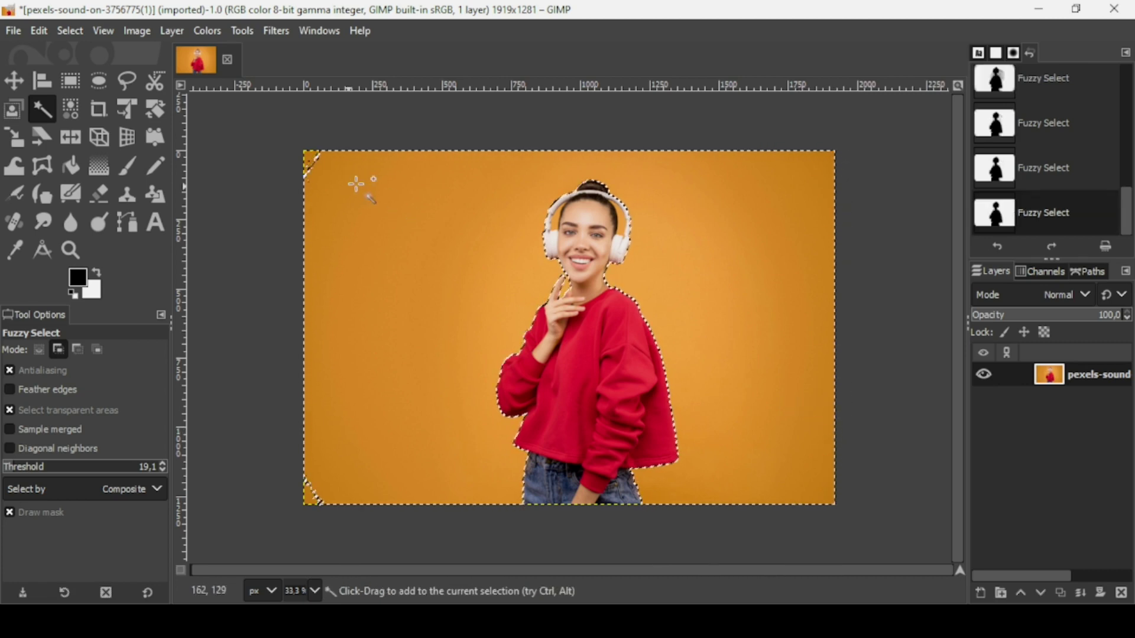
{"action": "left_click", "coordinate": [315, 160]}
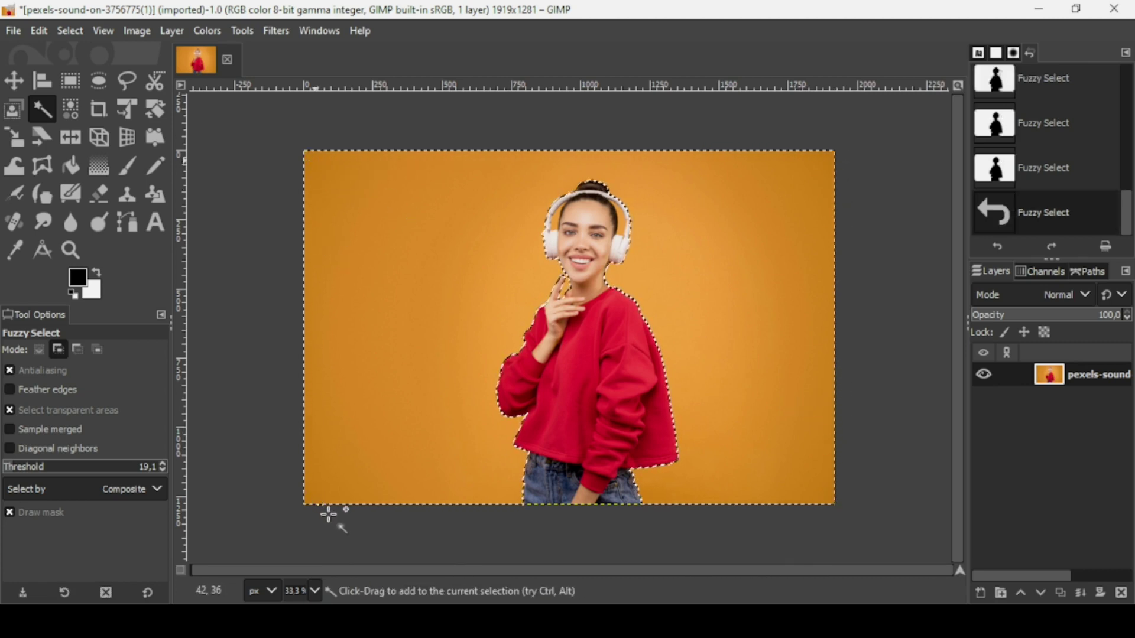
{"action": "left_click", "coordinate": [319, 498]}
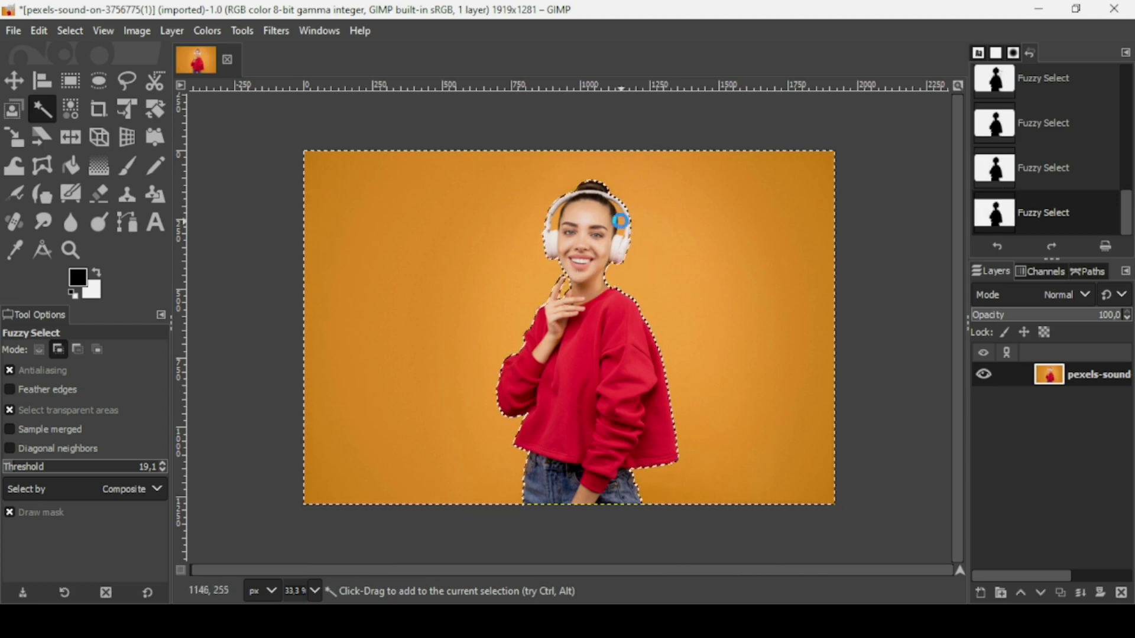
{"action": "left_click_drag", "start_coordinate": [621, 220], "coordinate": [626, 226]}
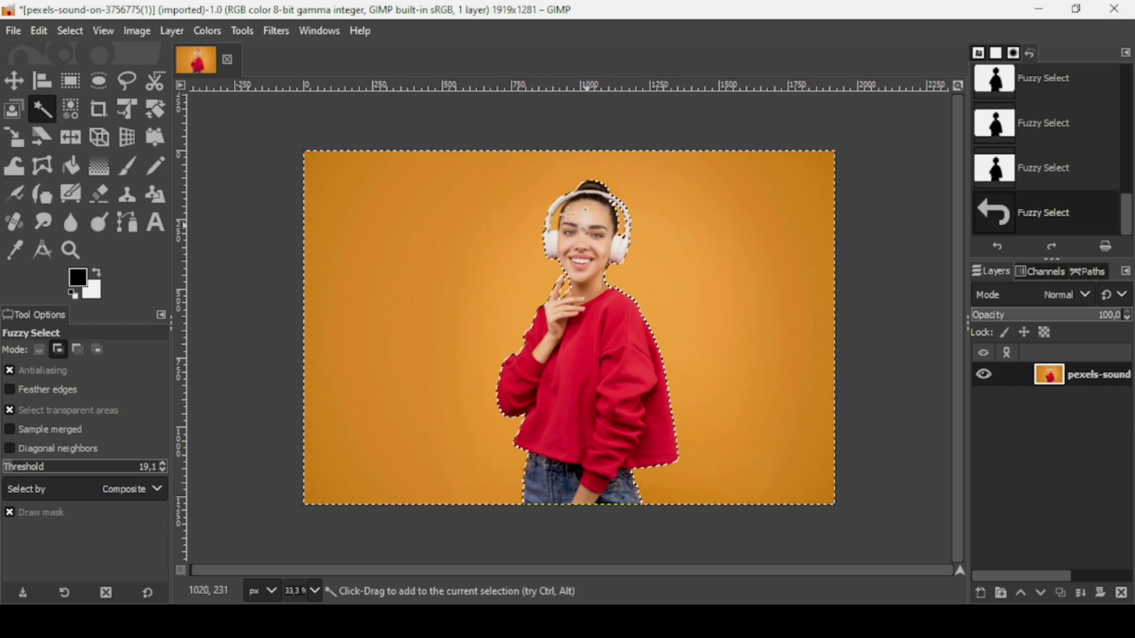
{"action": "left_click_drag", "start_coordinate": [556, 215], "coordinate": [565, 223]}
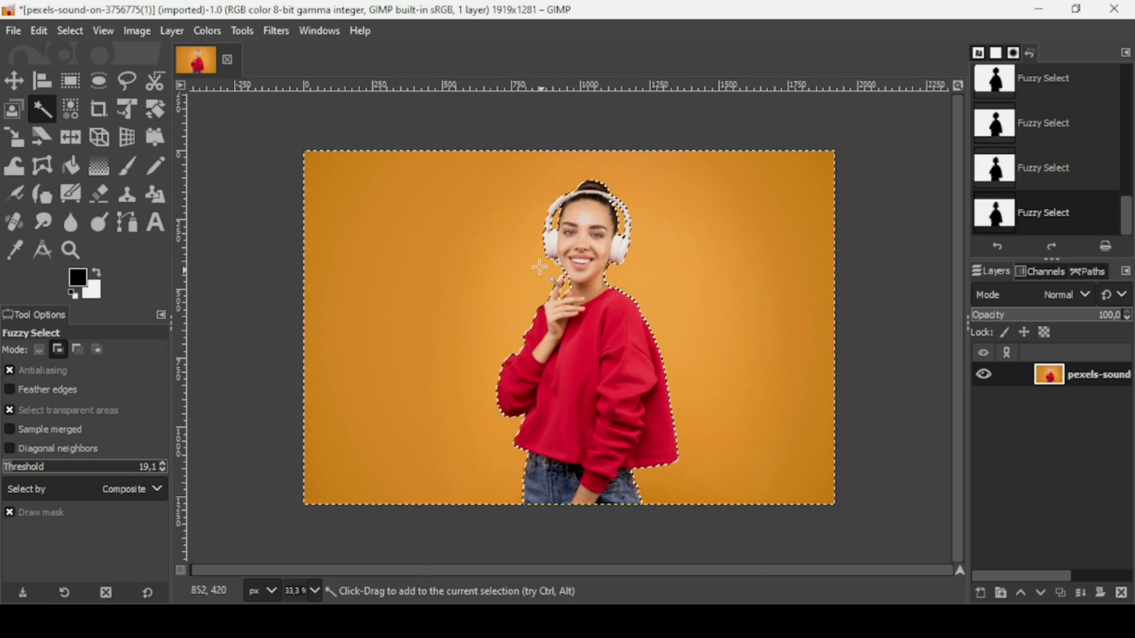
Invert the selection to the woman, copy her, and paste her as a floating selection
{"action": "left_click", "coordinate": [71, 31]}
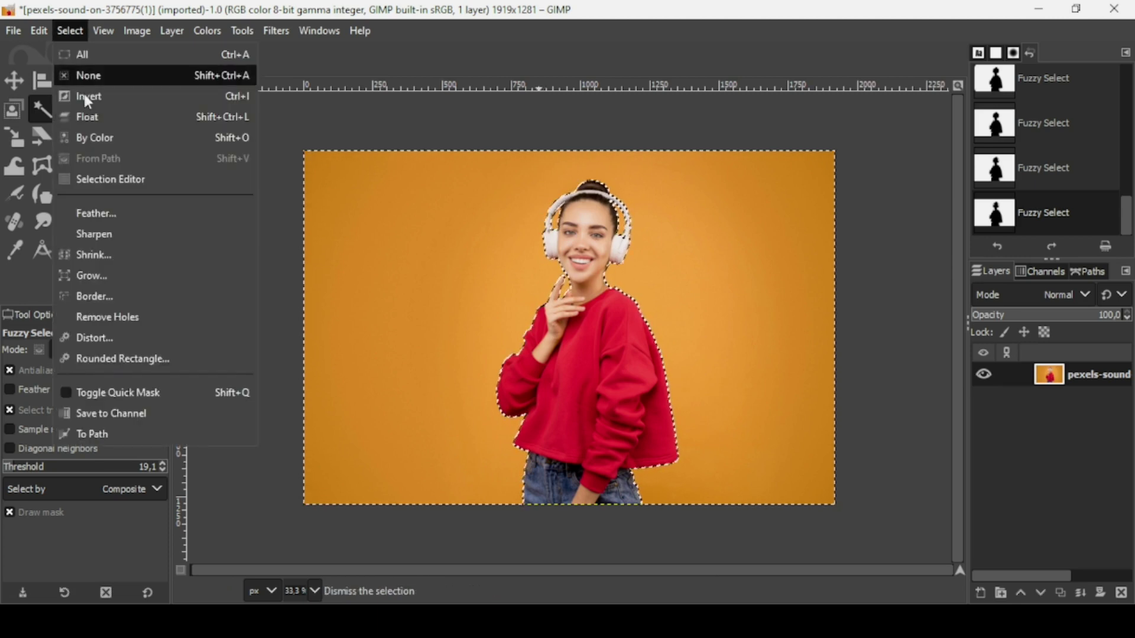
{"action": "left_click", "coordinate": [85, 97]}
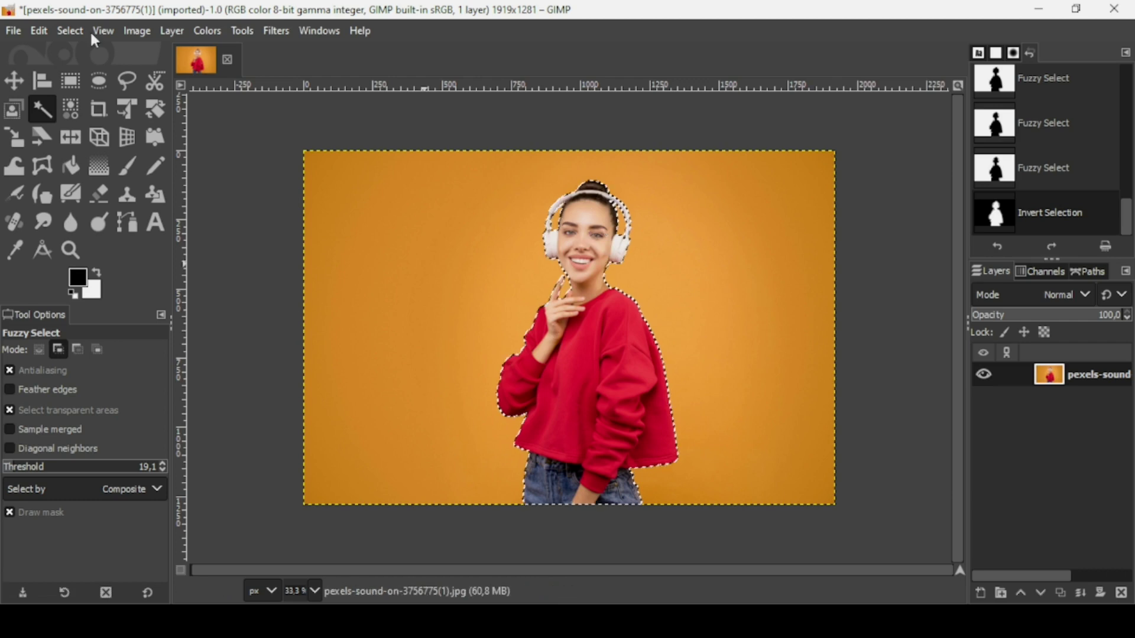
{"action": "left_click", "coordinate": [40, 31]}
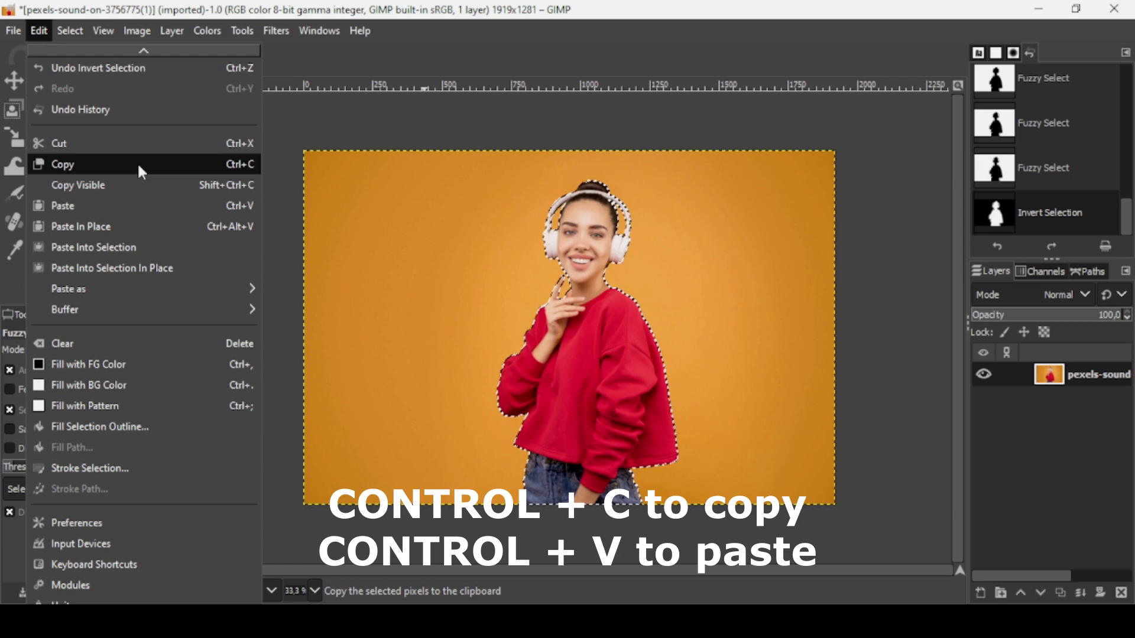
{"action": "left_click", "coordinate": [78, 185]}
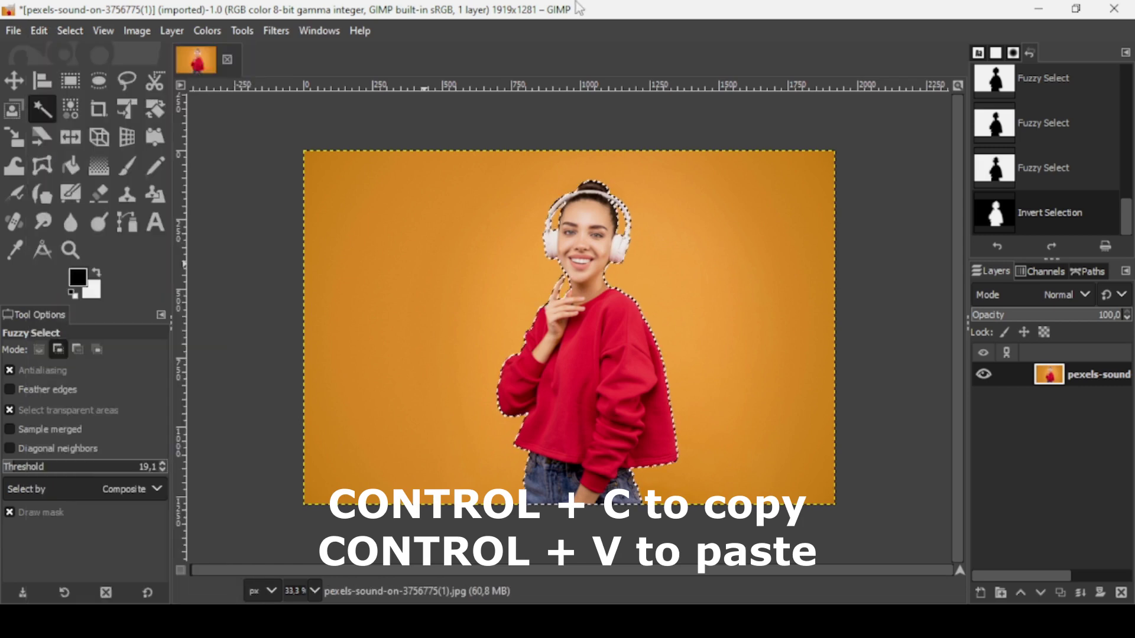
{"action": "key", "text": "ctrl"}
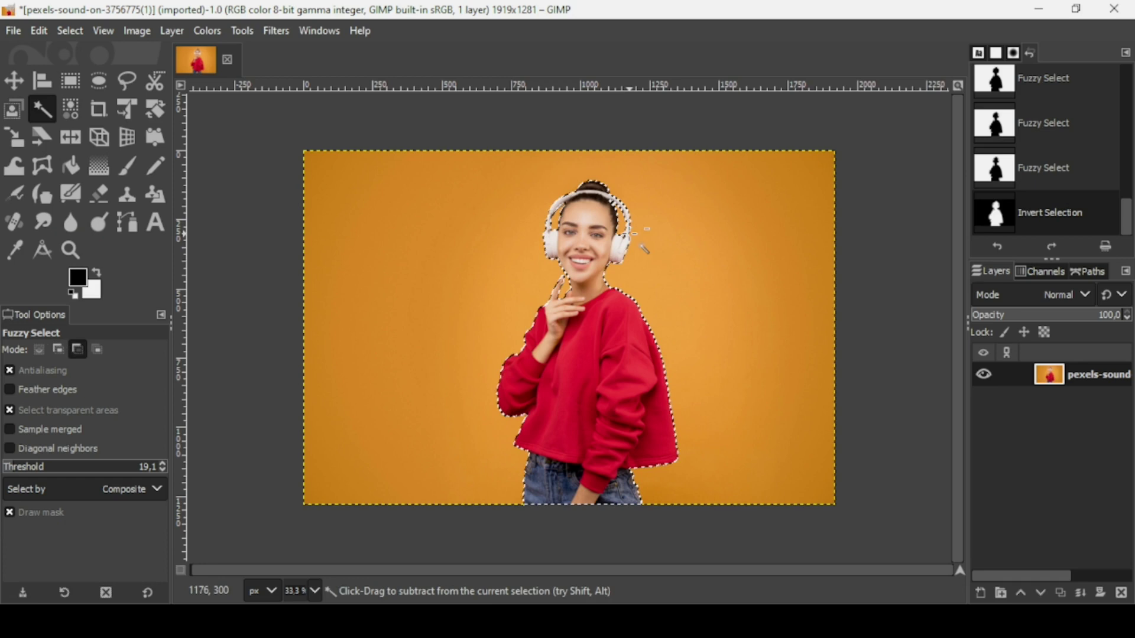
{"action": "key", "text": "ctrl+v"}
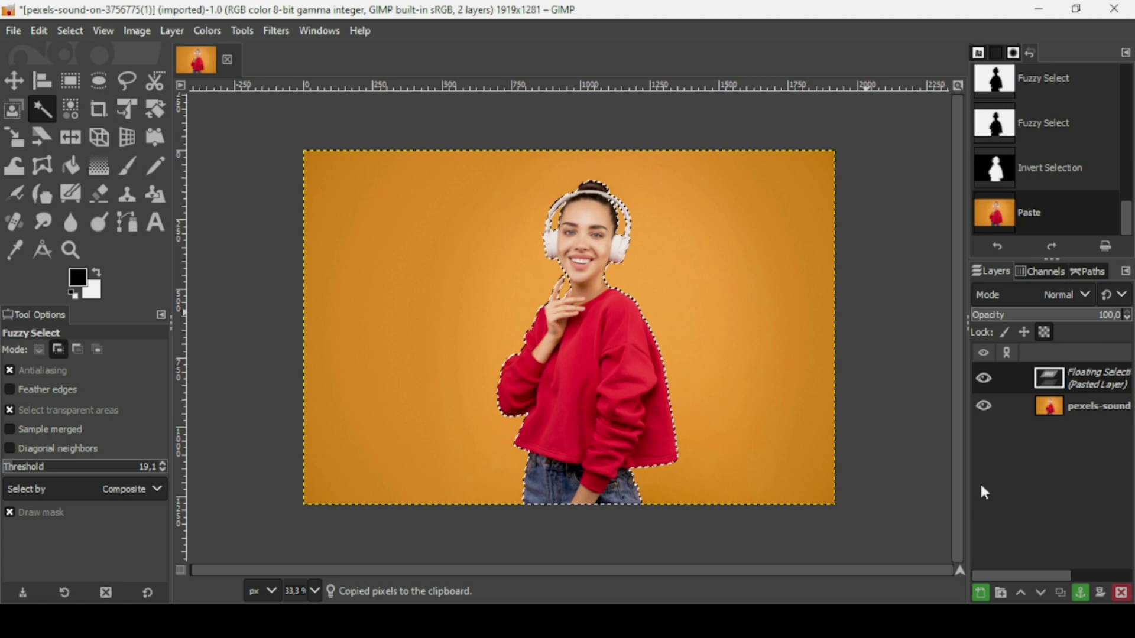
Make the floating paste its own Pasted Layer, check the cut-out, and set white as foreground
{"action": "left_click", "coordinate": [981, 593]}
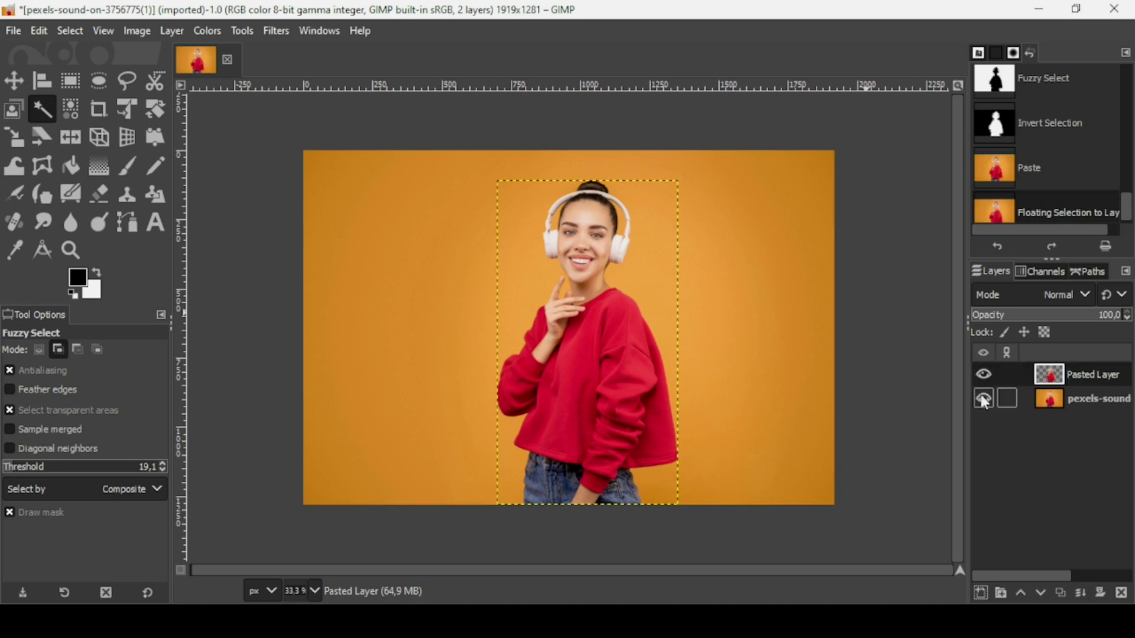
{"action": "left_click", "coordinate": [984, 399]}
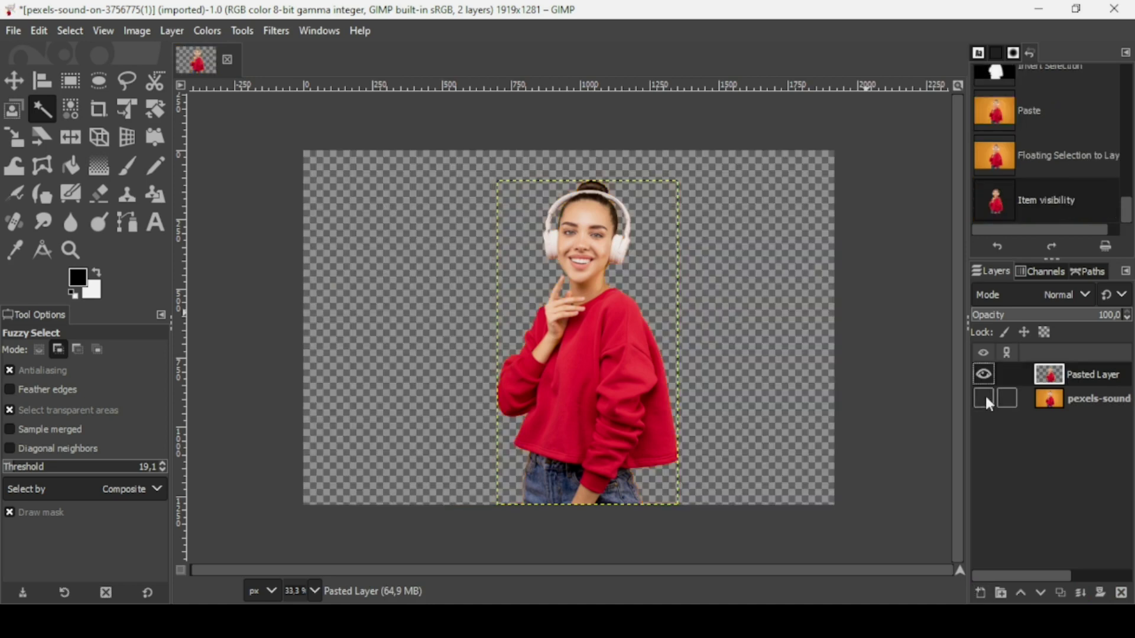
{"action": "left_click", "coordinate": [984, 399]}
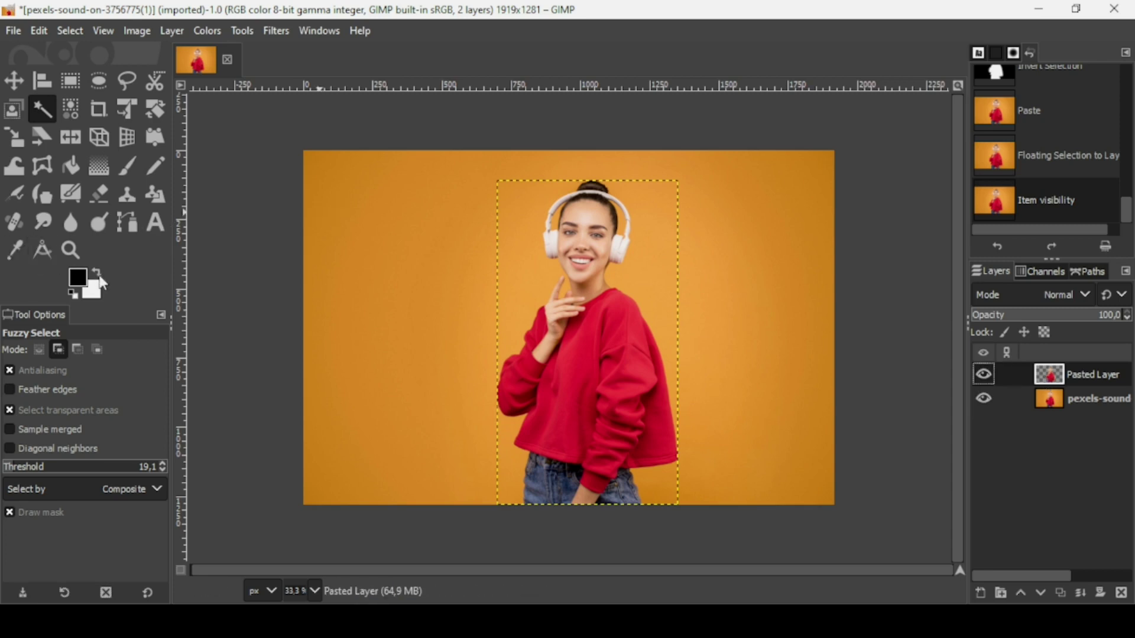
{"action": "left_click", "coordinate": [102, 280]}
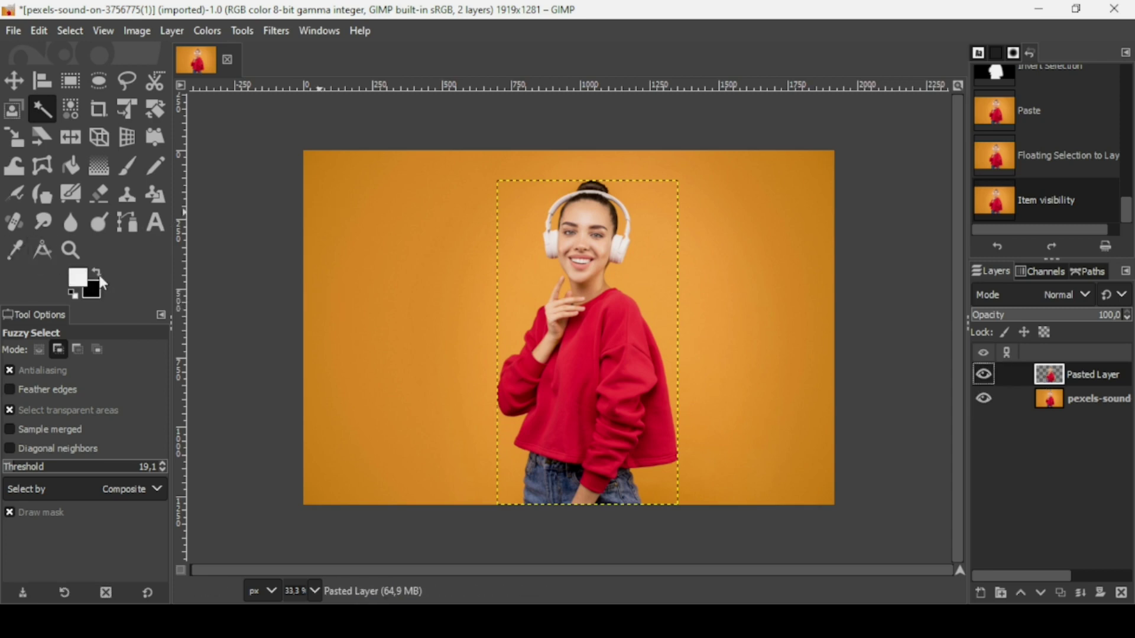
{"action": "left_click", "coordinate": [157, 228]}
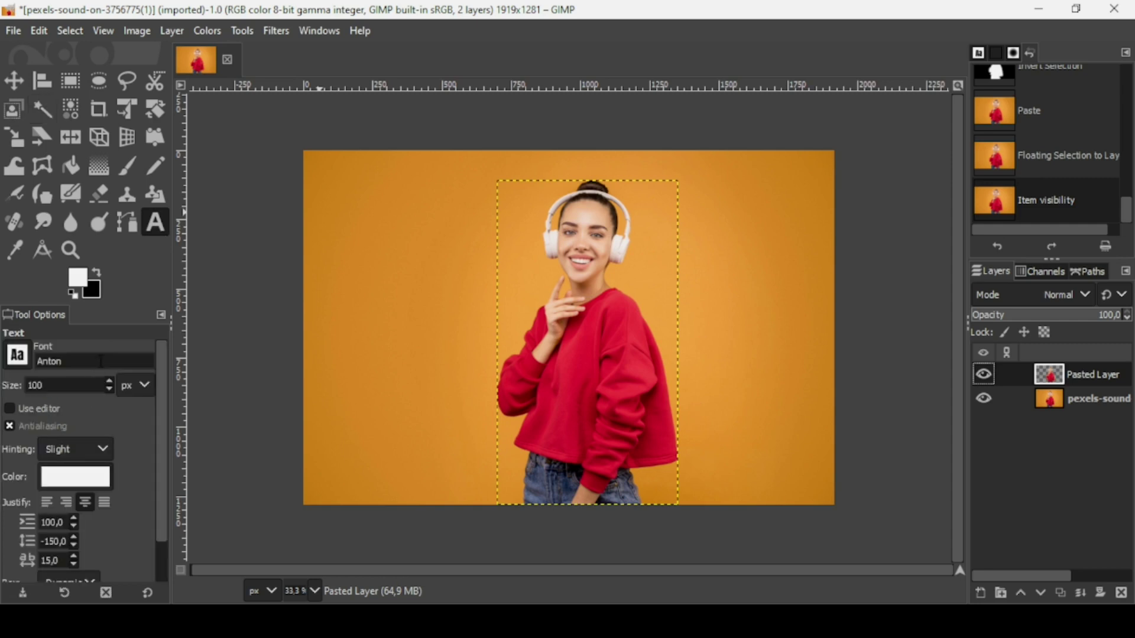
Type OUTLINE in a text box left of the woman and select its font size for editing
{"action": "left_click", "coordinate": [421, 323]}
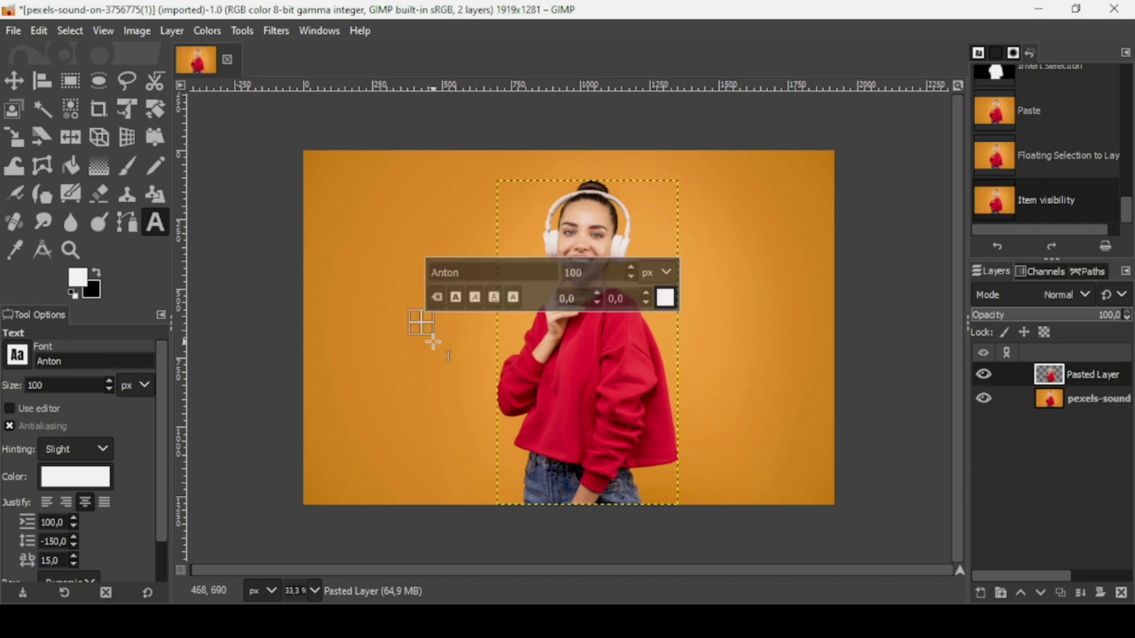
{"action": "type", "text": "O"}
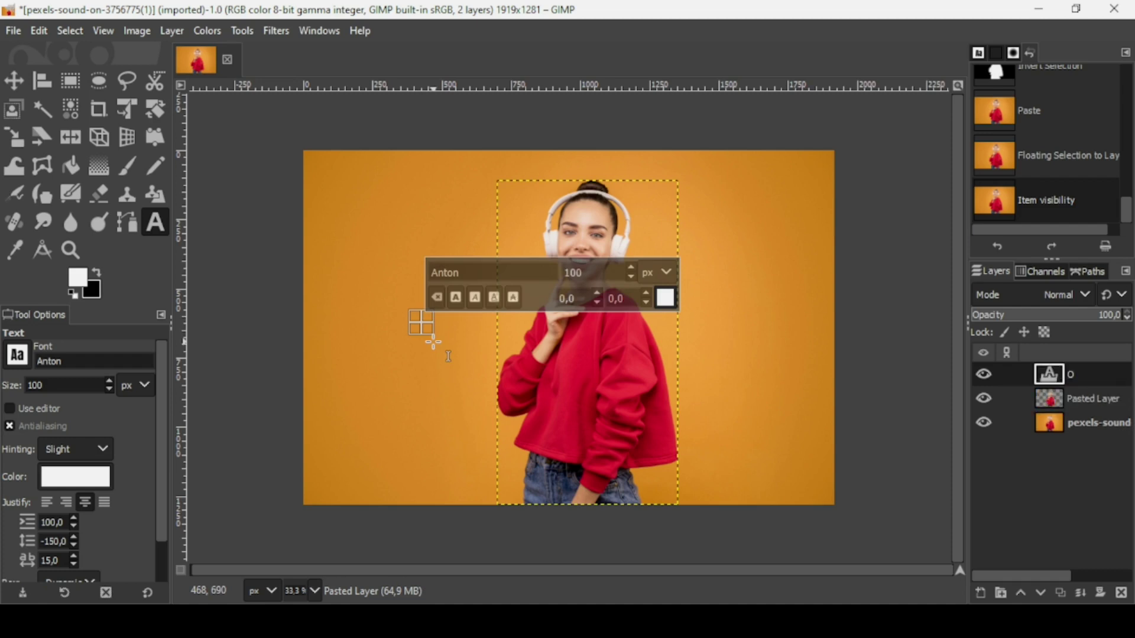
{"action": "type", "text": "UT"}
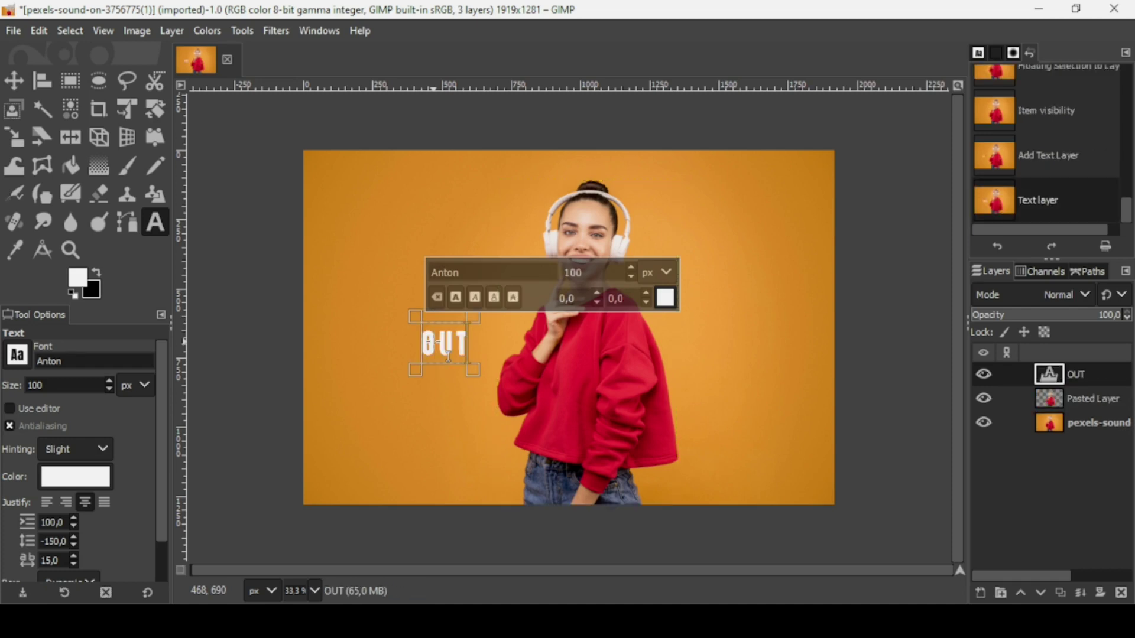
{"action": "type", "text": "LIN"}
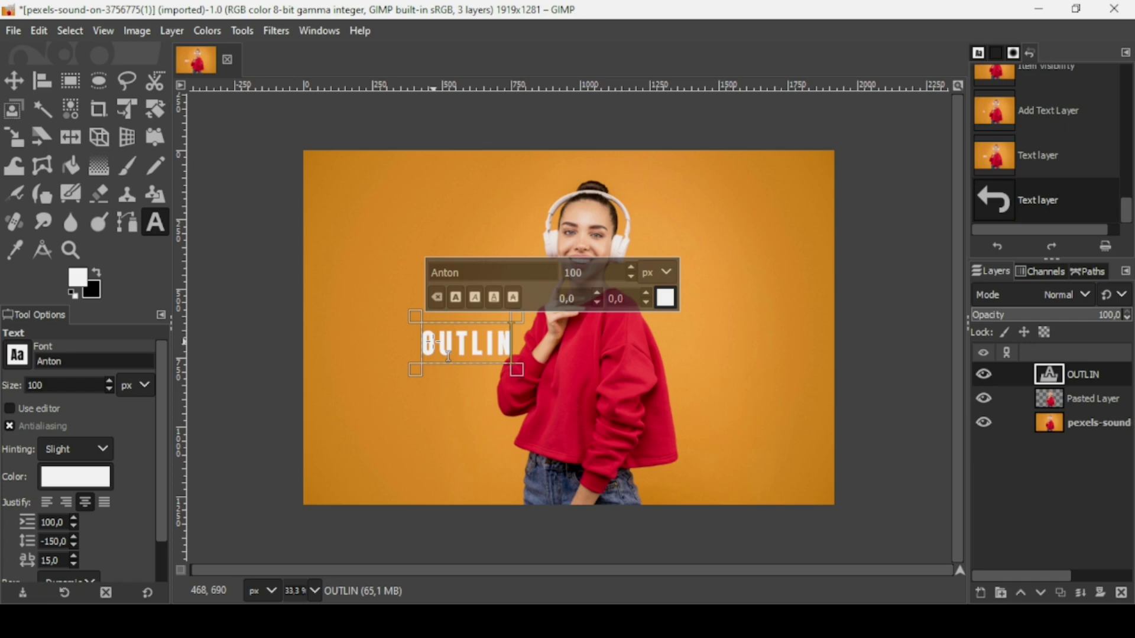
{"action": "type", "text": "E"}
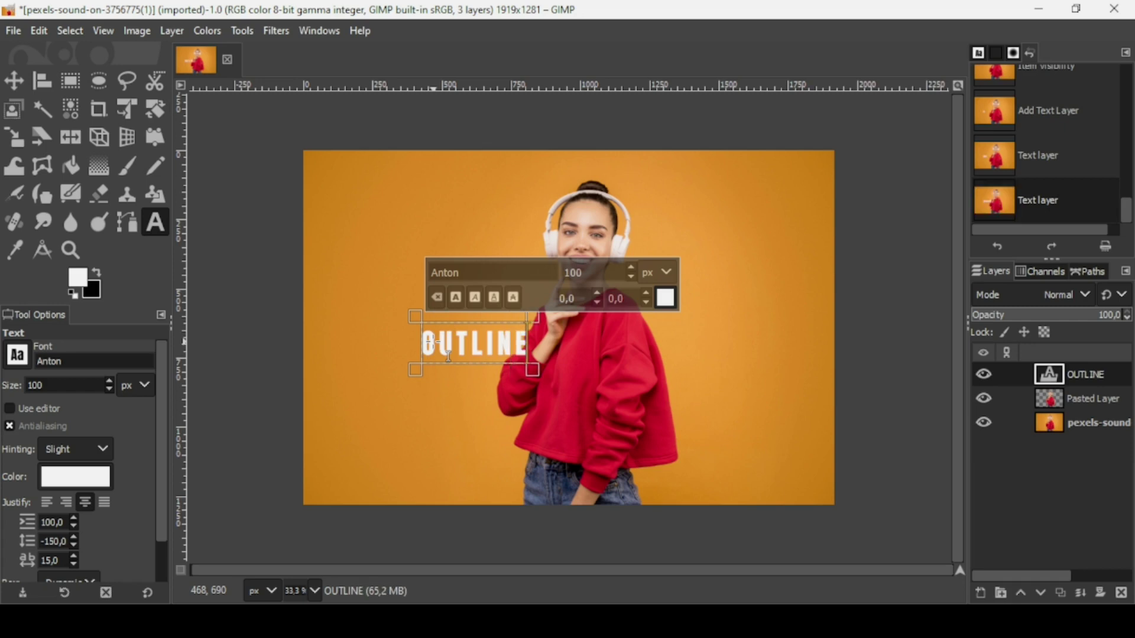
{"action": "key", "text": "ctrl+a"}
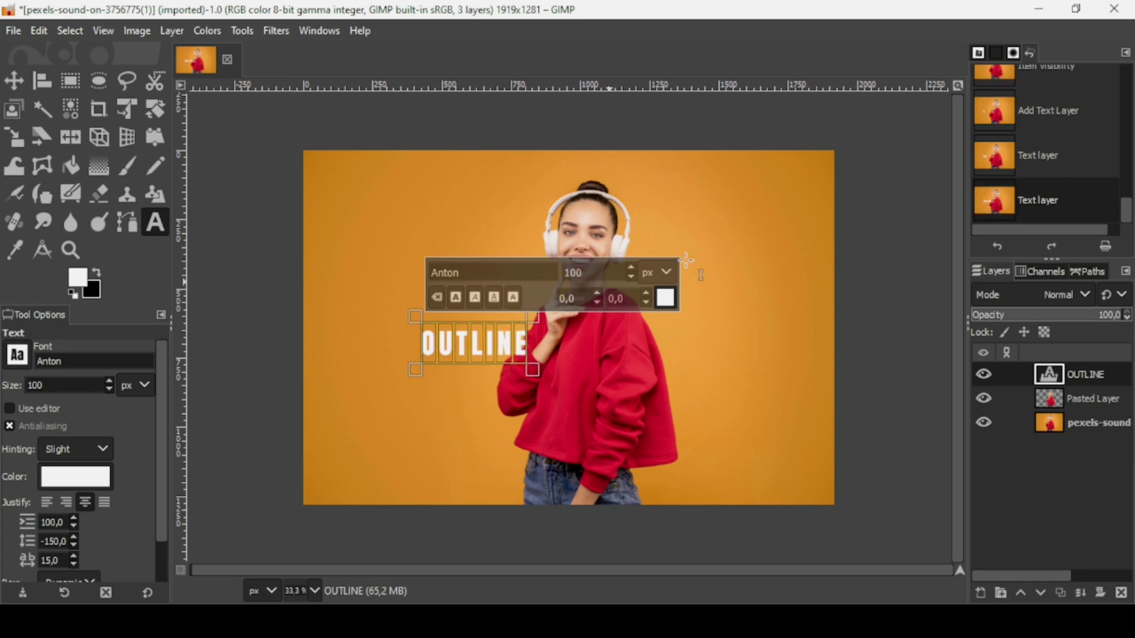
{"action": "double_click", "coordinate": [603, 273]}
Size the OUTLINE text to 350 px, make it italic, then enlarge it to 400 px
{"action": "type", "text": "350"}
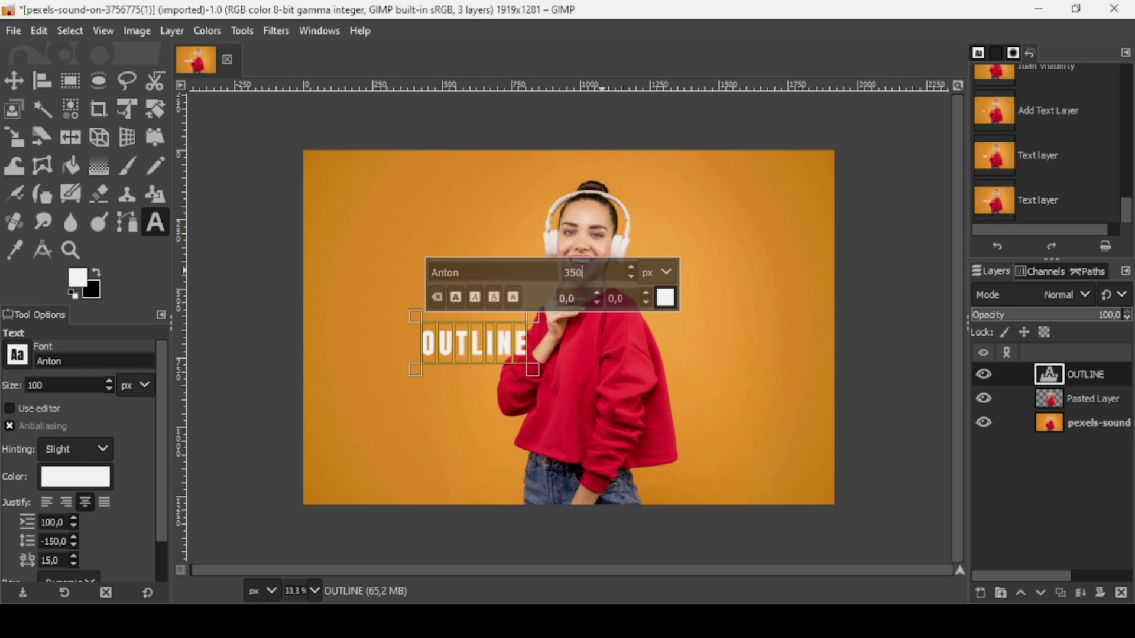
{"action": "key", "text": "Return"}
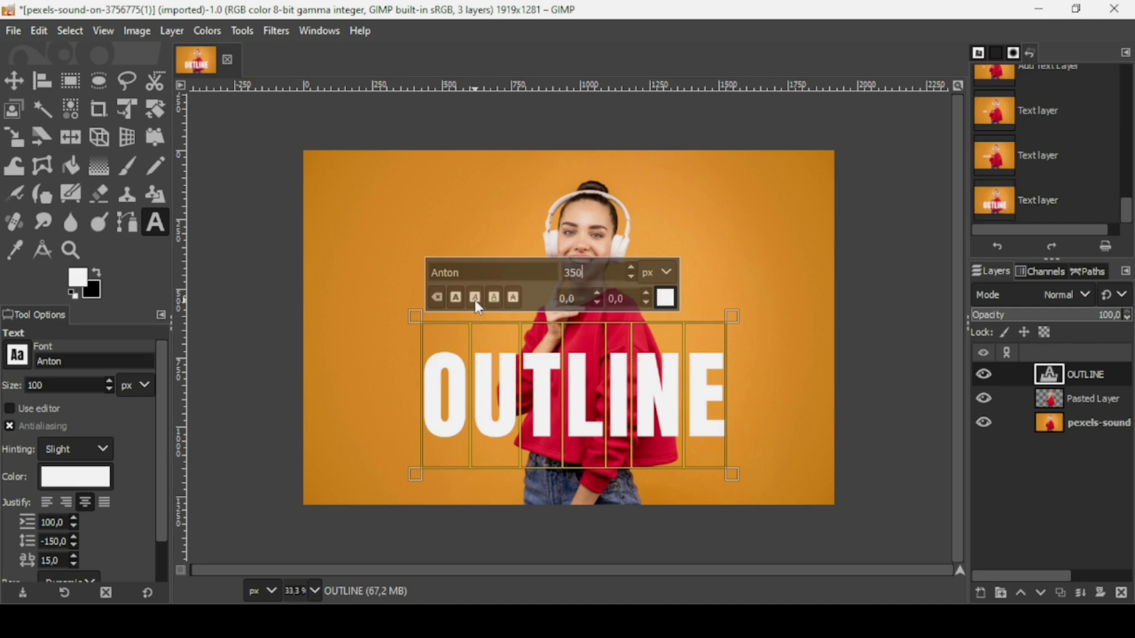
{"action": "left_click", "coordinate": [474, 298]}
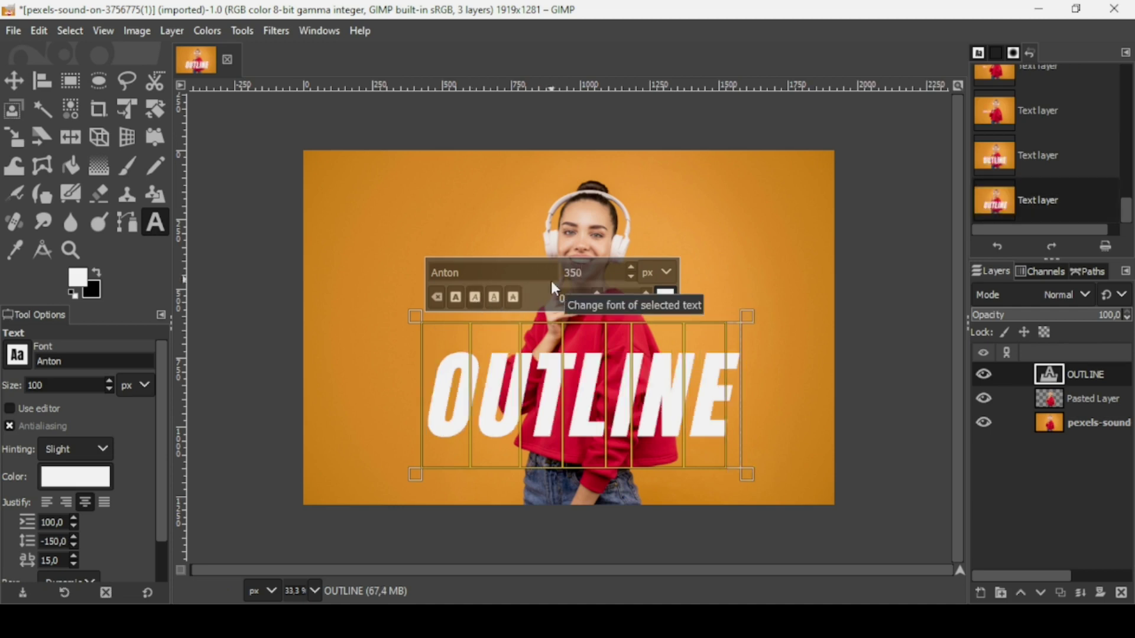
{"action": "key", "text": "ctrl+a"}
{"action": "type", "text": "400"}
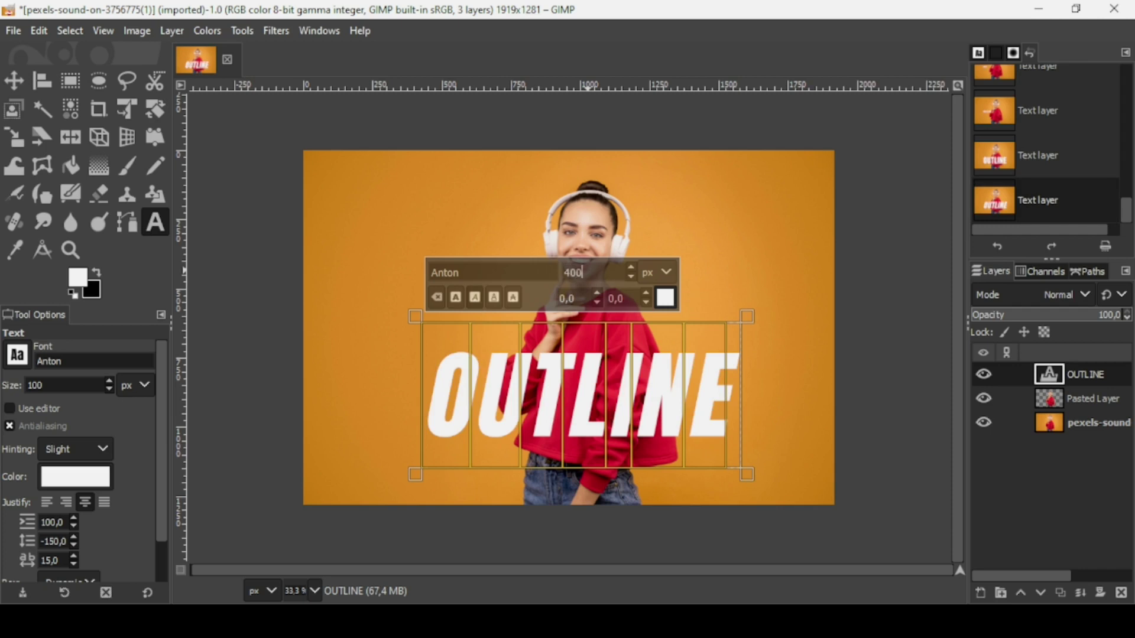
{"action": "key", "text": "Return"}
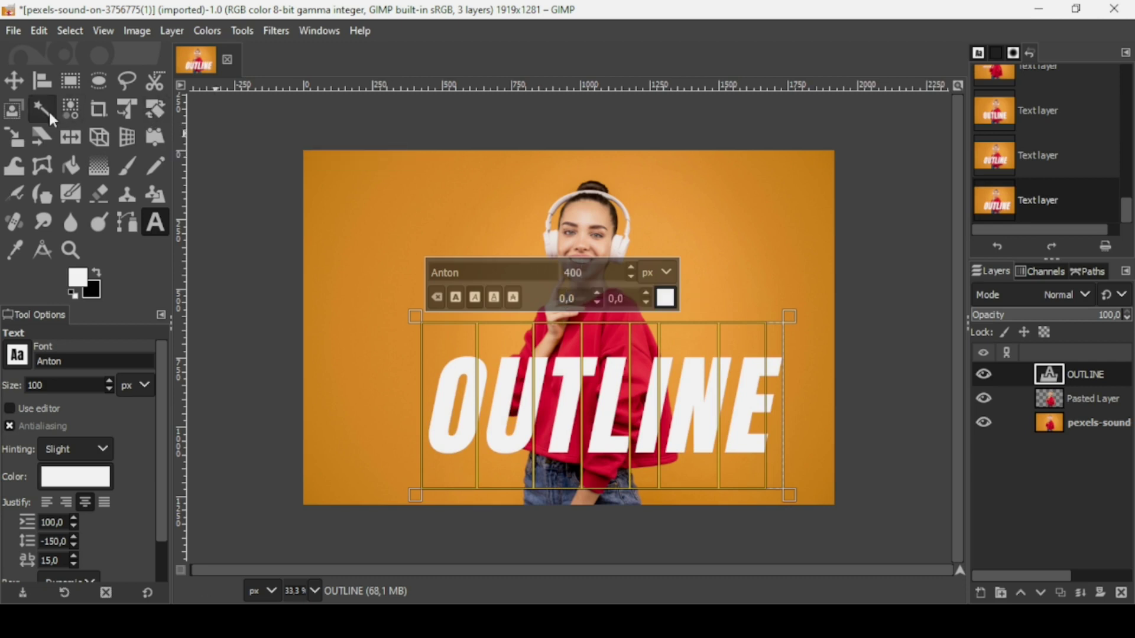
Nudge the OUTLINE text layer slightly up and left across the woman's sweater
{"action": "left_click", "coordinate": [13, 85]}
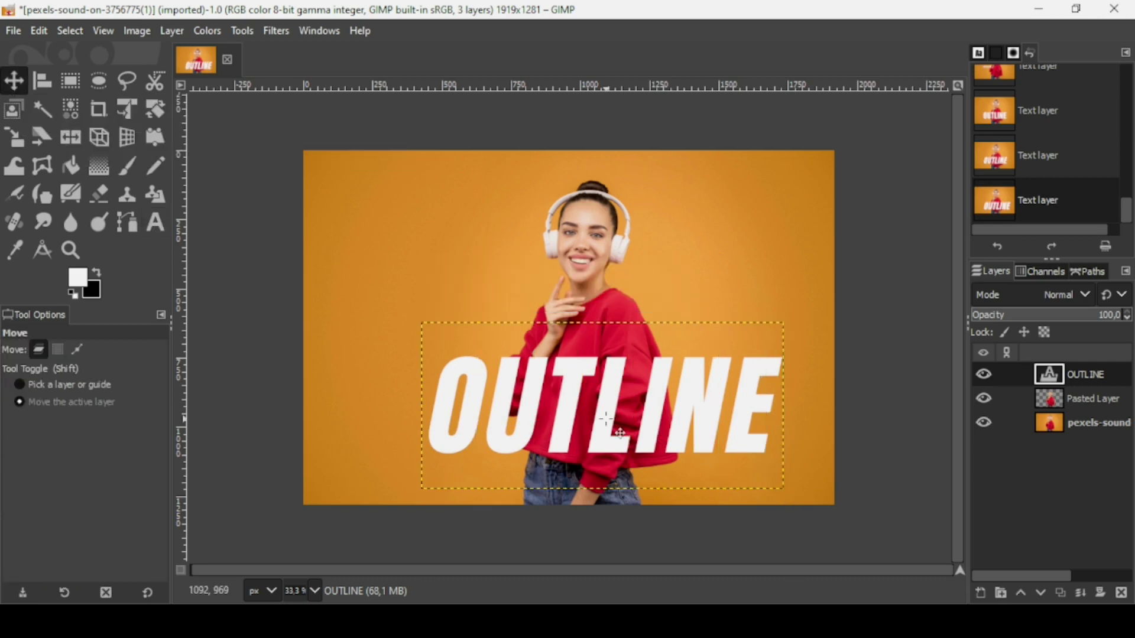
{"action": "mouse_move", "coordinate": [641, 389]}
{"action": "left_mouse_down"}
{"action": "mouse_move", "coordinate": [644, 402]}
{"action": "mouse_move", "coordinate": [651, 393]}
{"action": "left_mouse_up"}
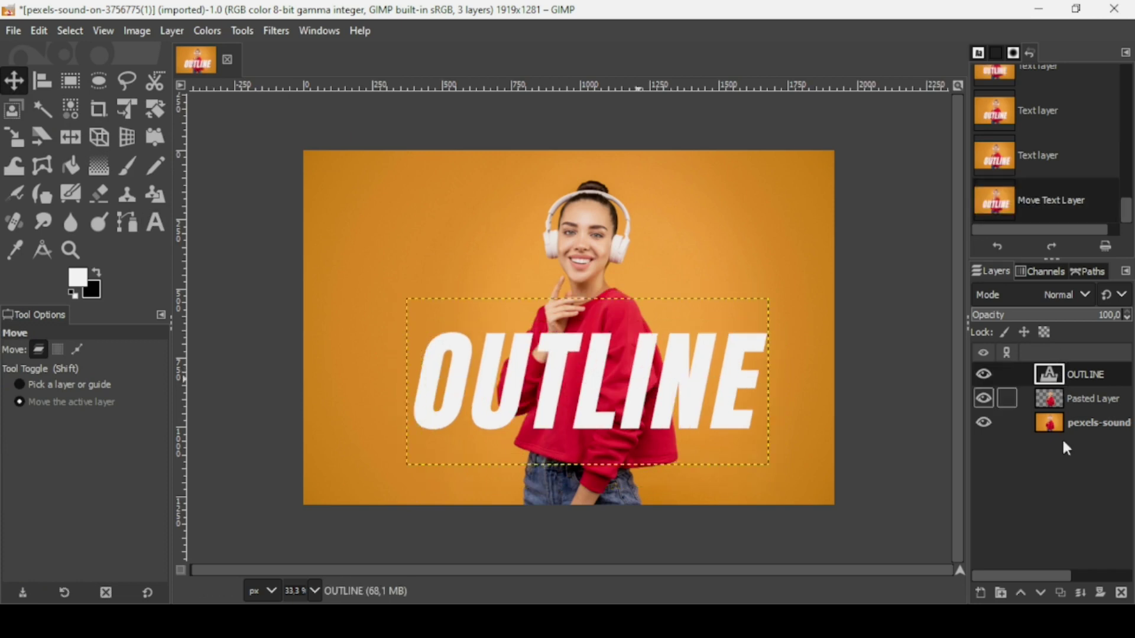
Duplicate the OUTLINE layer and use Alpha to Selection on OUTLINE #1's letters
{"action": "left_click", "coordinate": [1061, 593]}
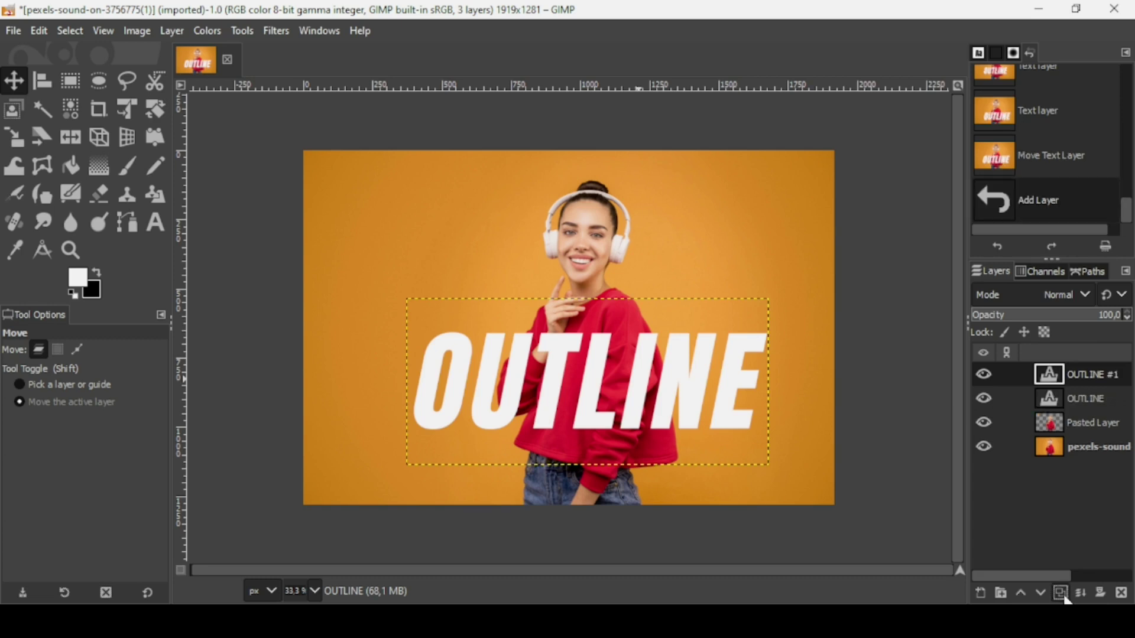
{"action": "right_click", "coordinate": [1058, 383]}
{"action": "scroll", "coordinate": [1009, 520], "scroll_direction": "down", "scroll_amount": 2}
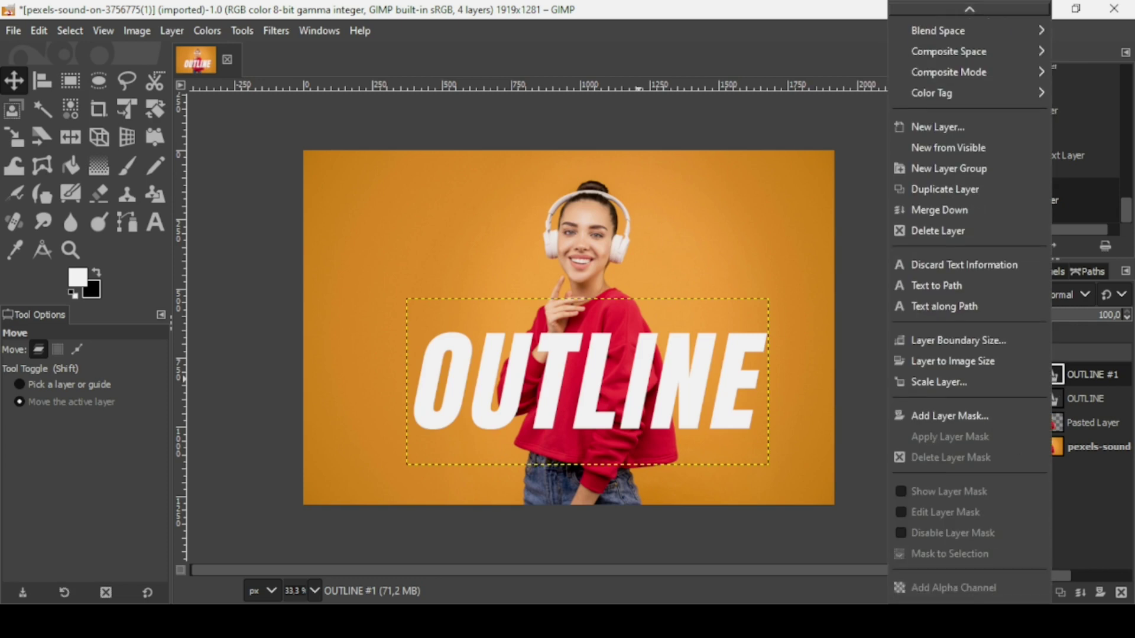
{"action": "left_click", "coordinate": [959, 526]}
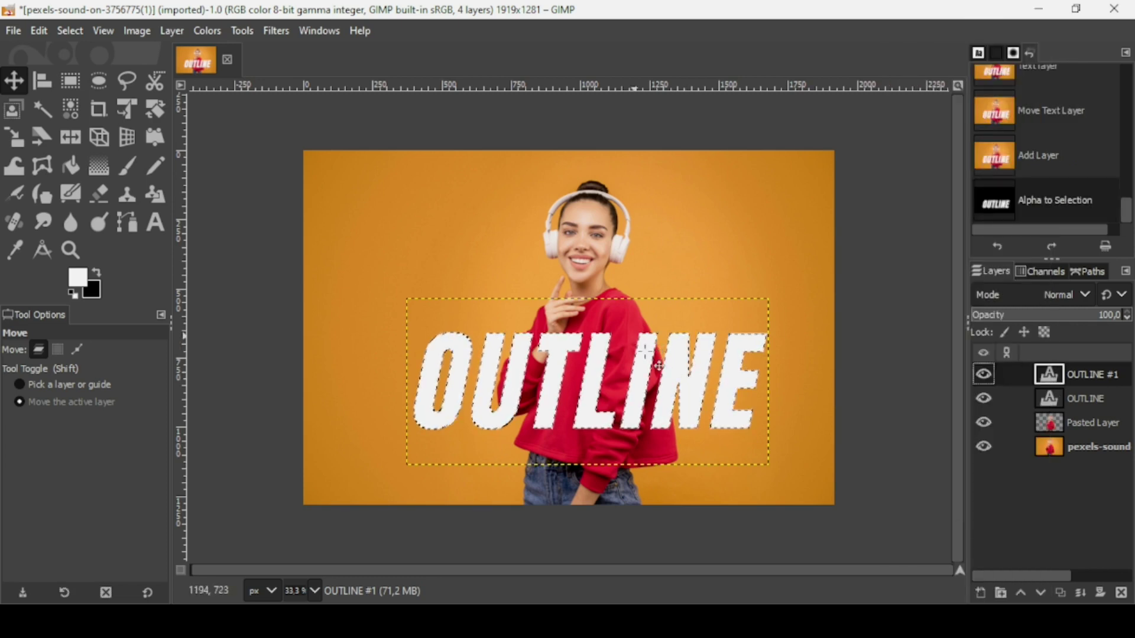
Shrink the letter selection 15 px, hide OUTLINE, delete OUTLINE #1's fill, and select none
{"action": "left_click", "coordinate": [69, 31]}
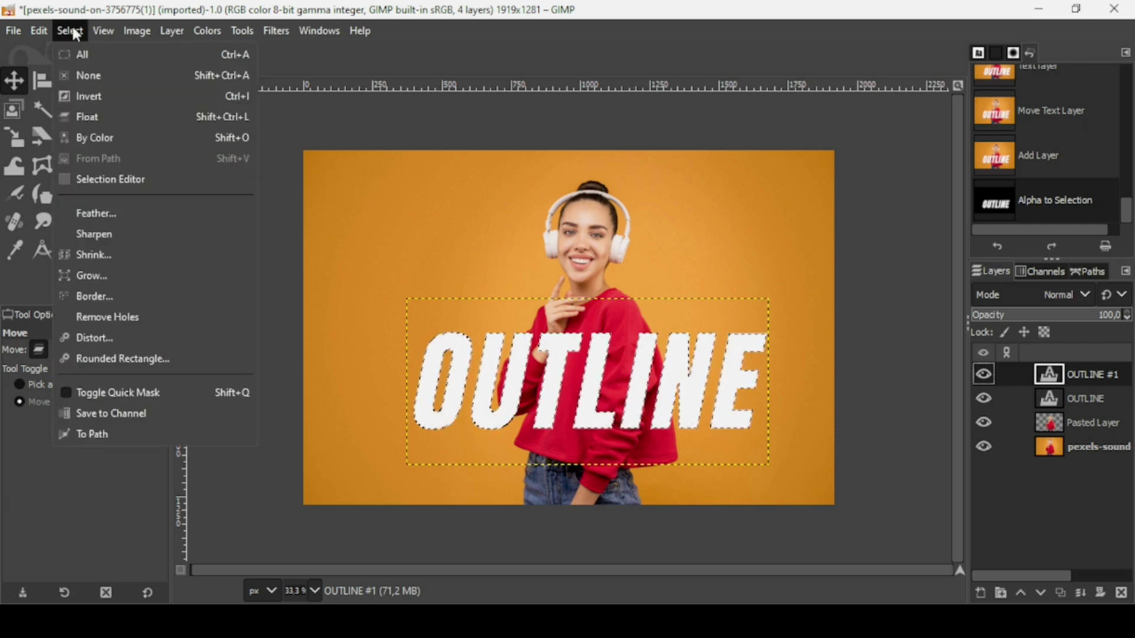
{"action": "left_click", "coordinate": [115, 252]}
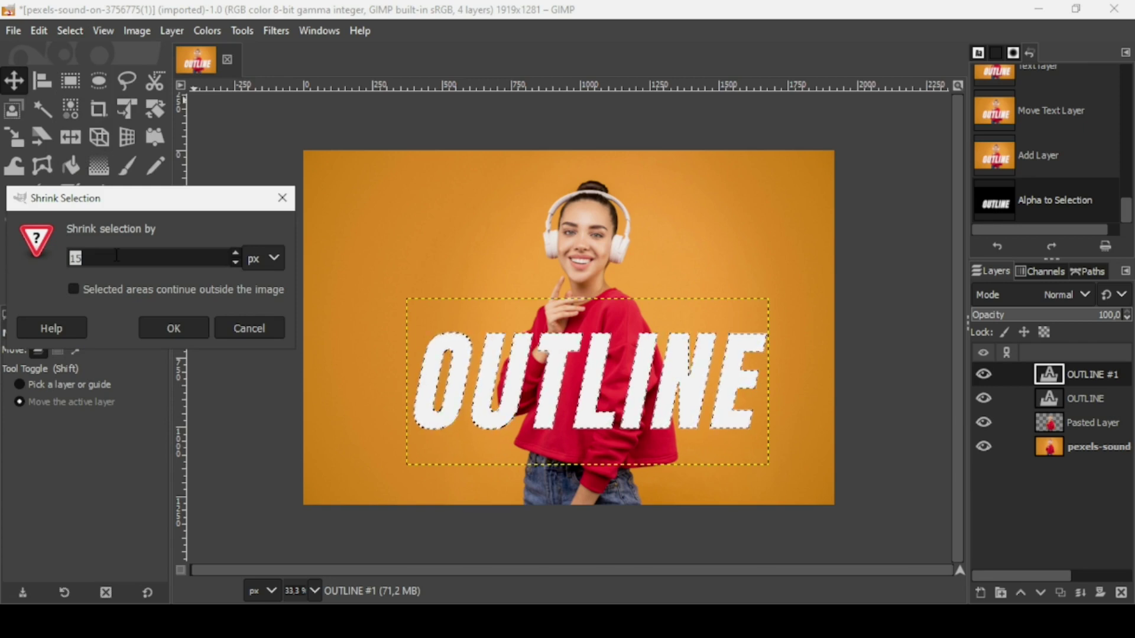
{"action": "left_click", "coordinate": [176, 322]}
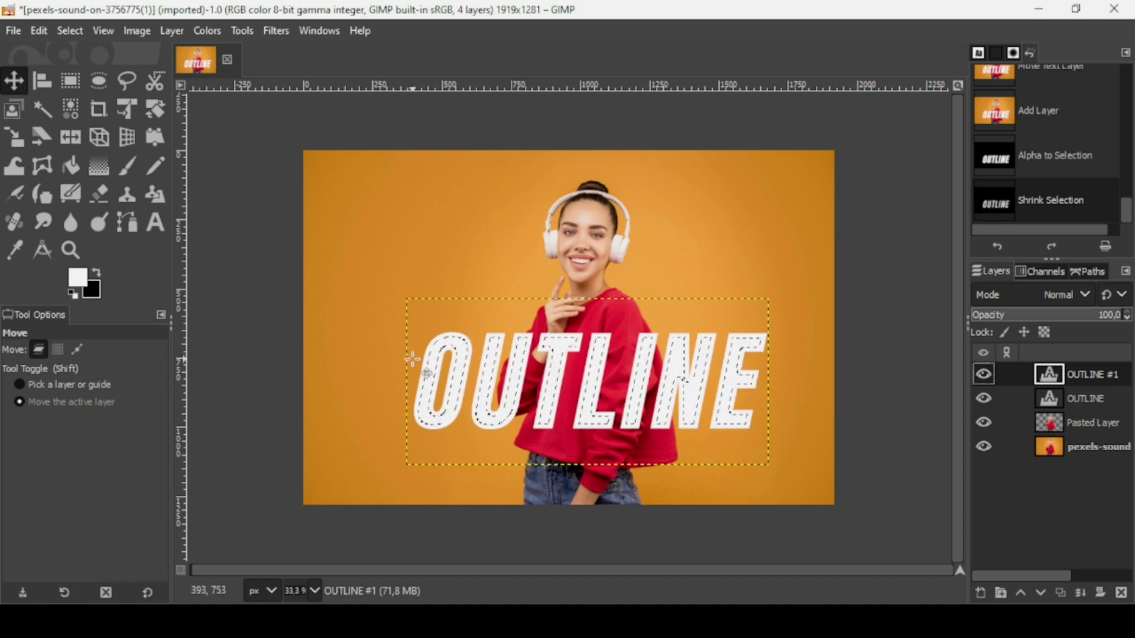
{"action": "left_click", "coordinate": [984, 398]}
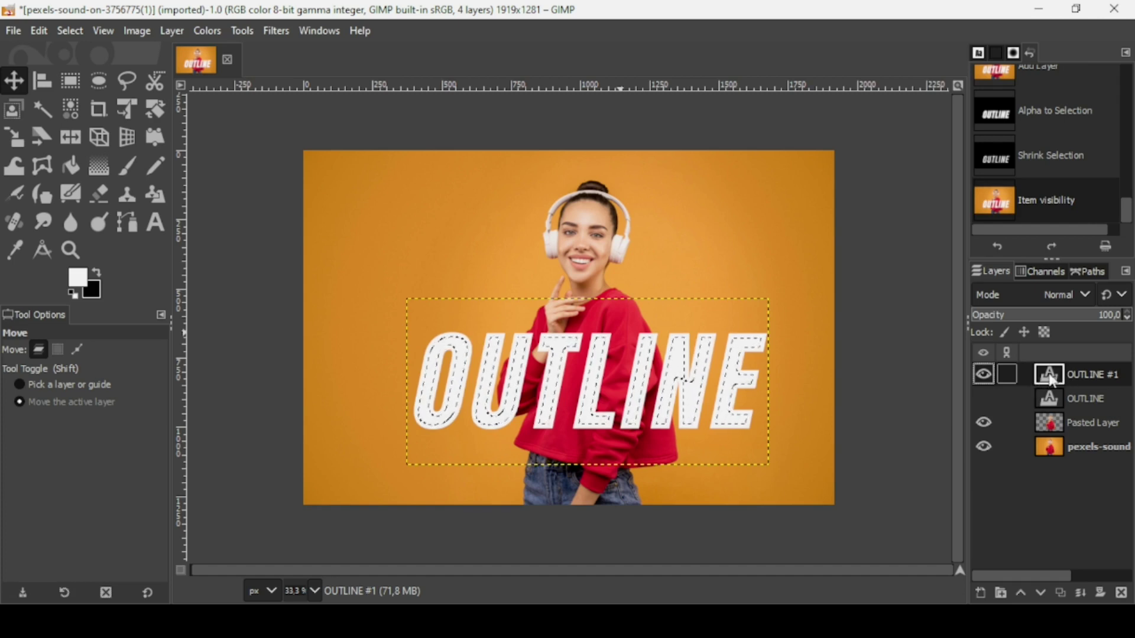
{"action": "key", "text": "Delete"}
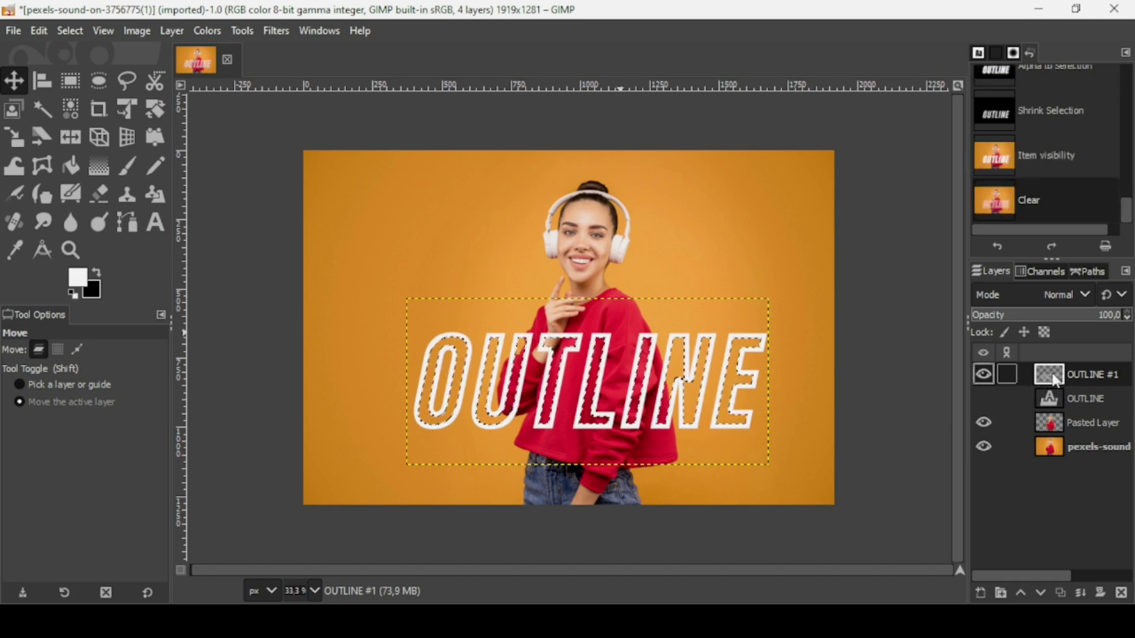
{"action": "left_click", "coordinate": [70, 31]}
{"action": "left_click", "coordinate": [84, 69]}
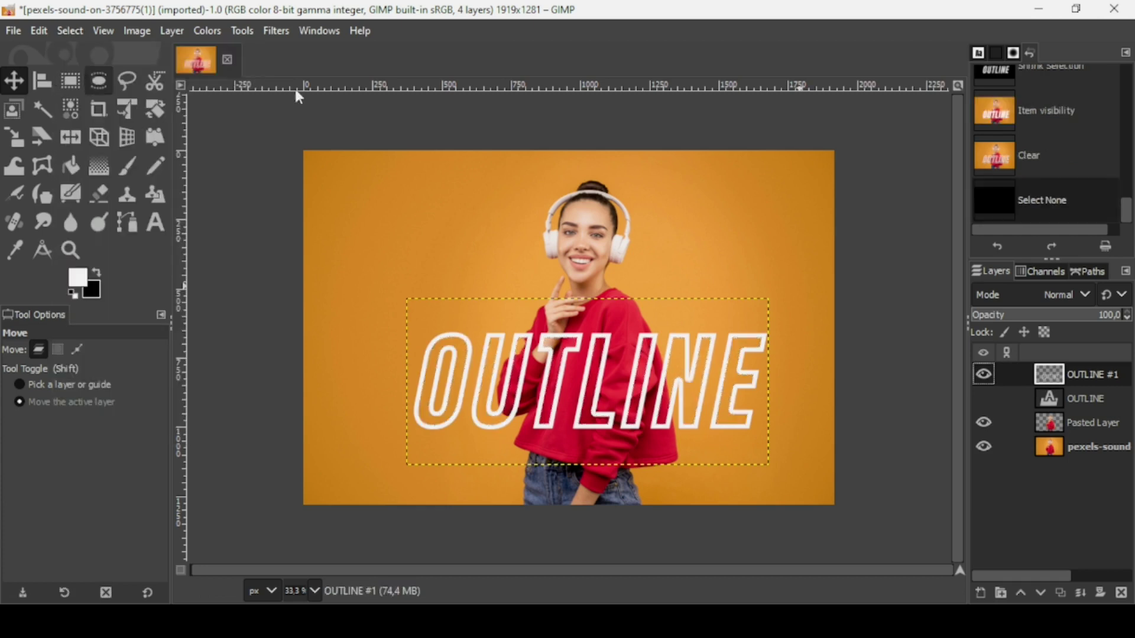
Show the filled OUTLINE layer and drag Pasted Layer above it, putting the text behind her
{"action": "left_click", "coordinate": [983, 375]}
{"action": "left_click", "coordinate": [983, 398]}
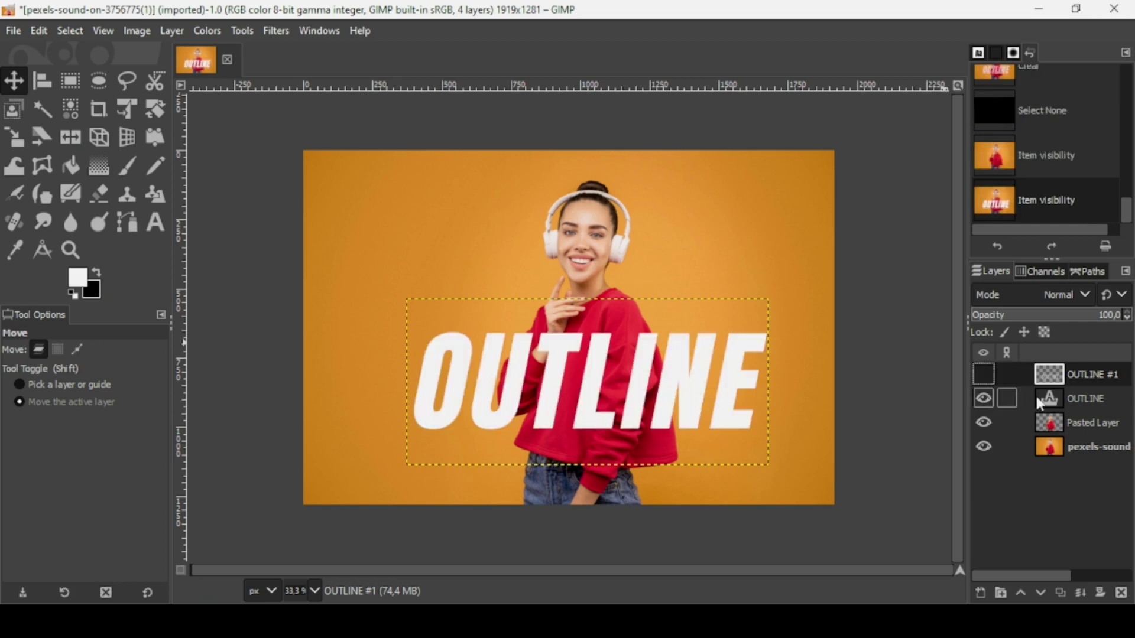
{"action": "left_click", "coordinate": [1054, 397]}
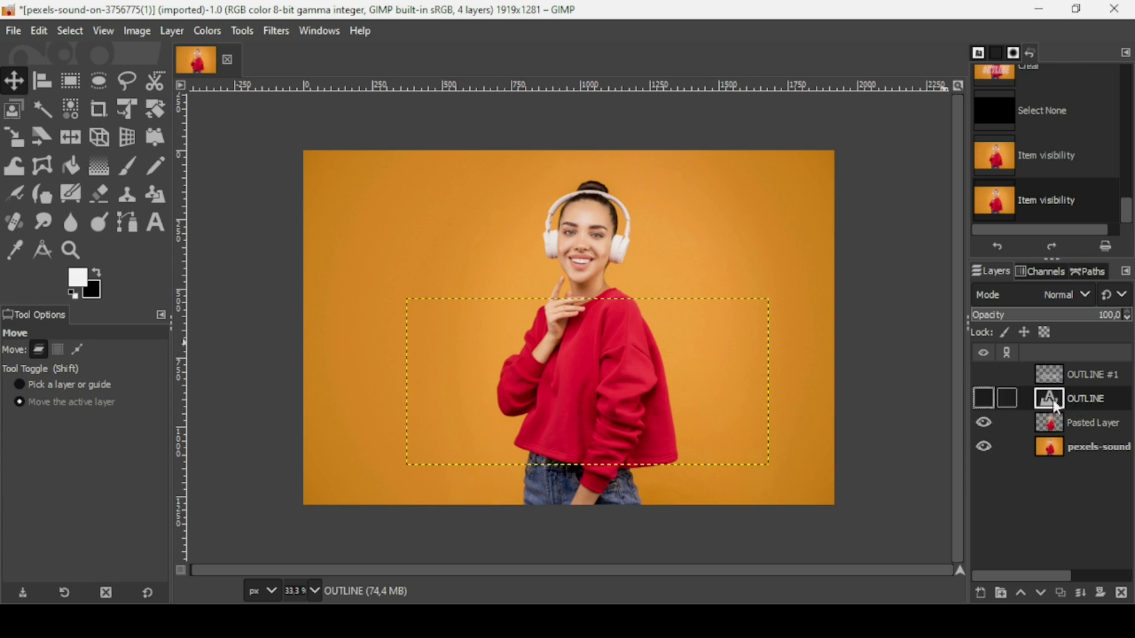
{"action": "left_click", "coordinate": [983, 398]}
{"action": "left_click_drag", "start_coordinate": [1047, 422], "coordinate": [1054, 396]}
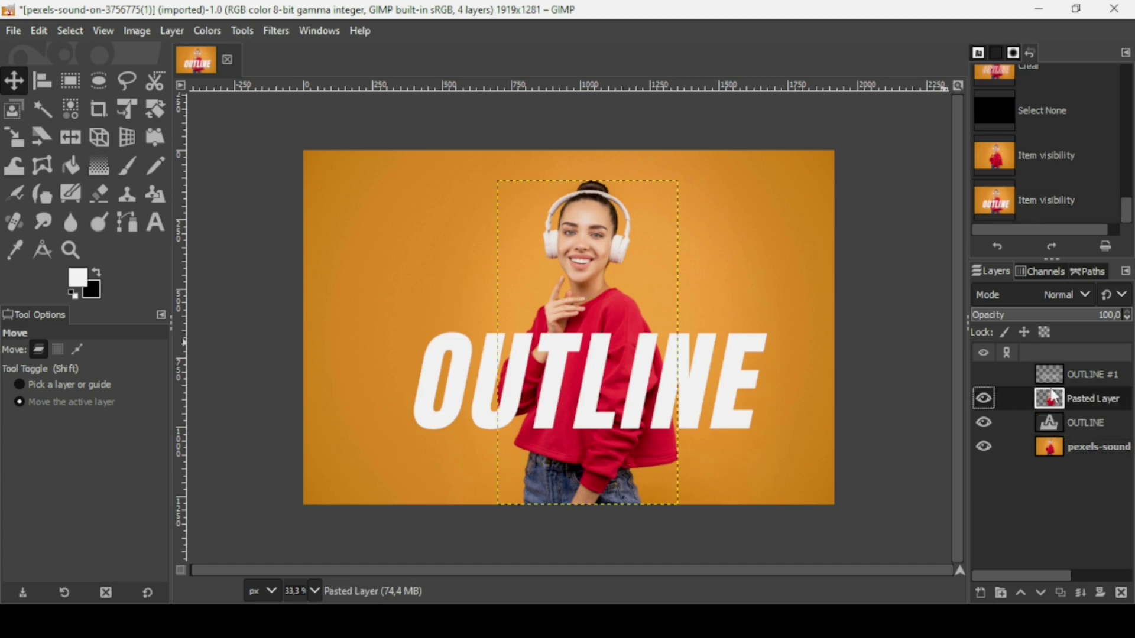
Toggle photo and cut-out visibility to check the layering, and show OUTLINE #1 again
{"action": "left_click", "coordinate": [983, 438]}
{"action": "left_click", "coordinate": [984, 398]}
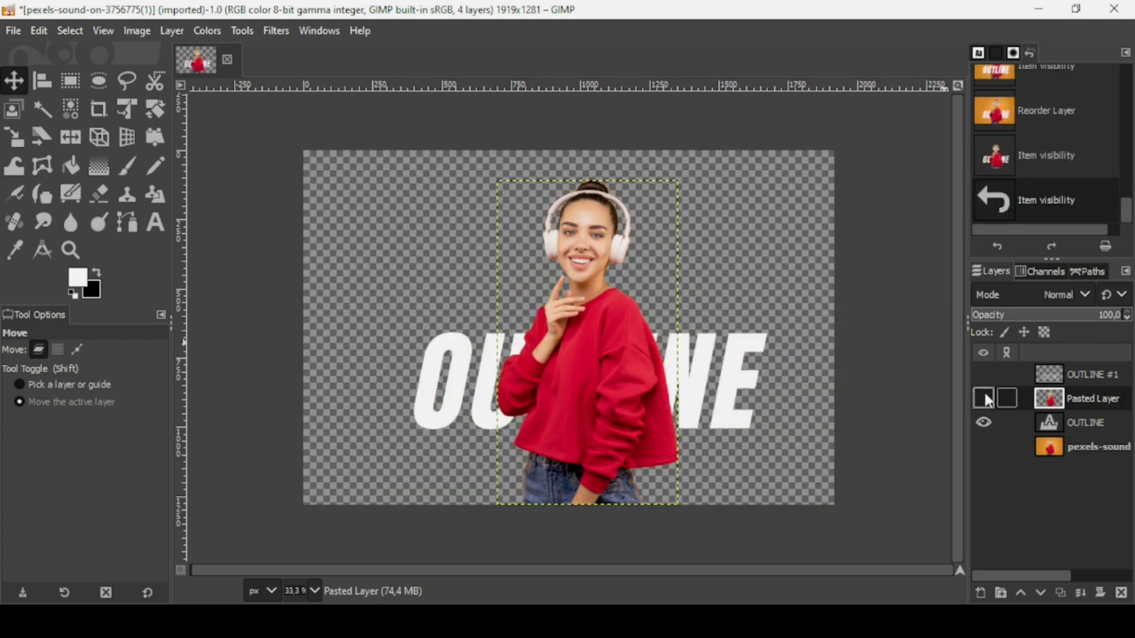
{"action": "left_click", "coordinate": [982, 446]}
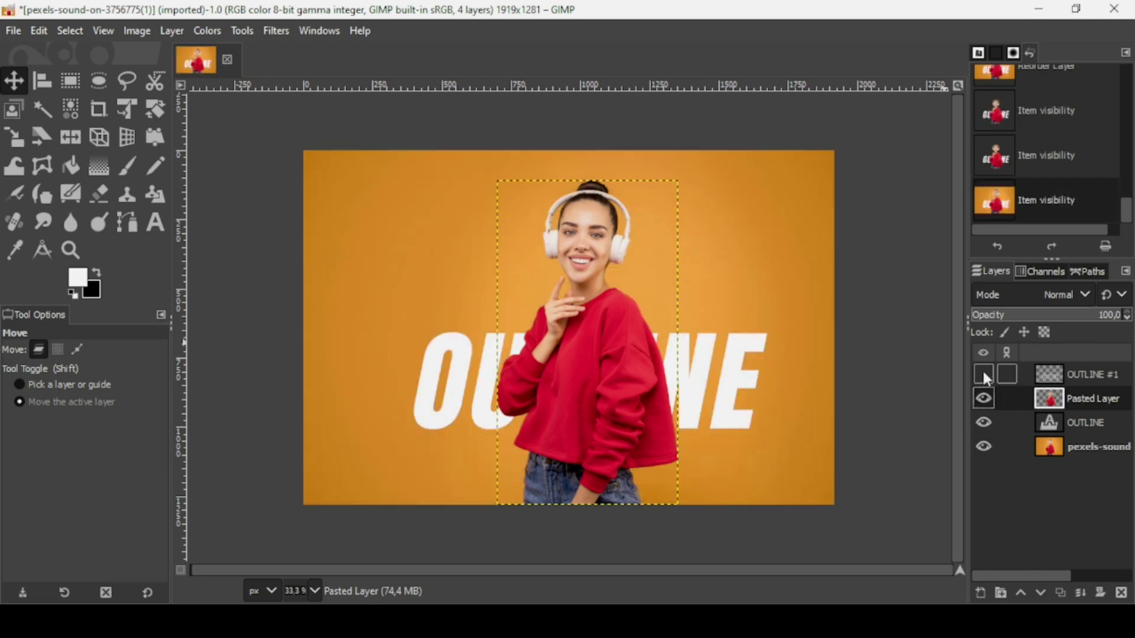
{"action": "left_click", "coordinate": [983, 375]}
{"action": "left_click", "coordinate": [1061, 374]}
{"action": "left_click", "coordinate": [1061, 374]}
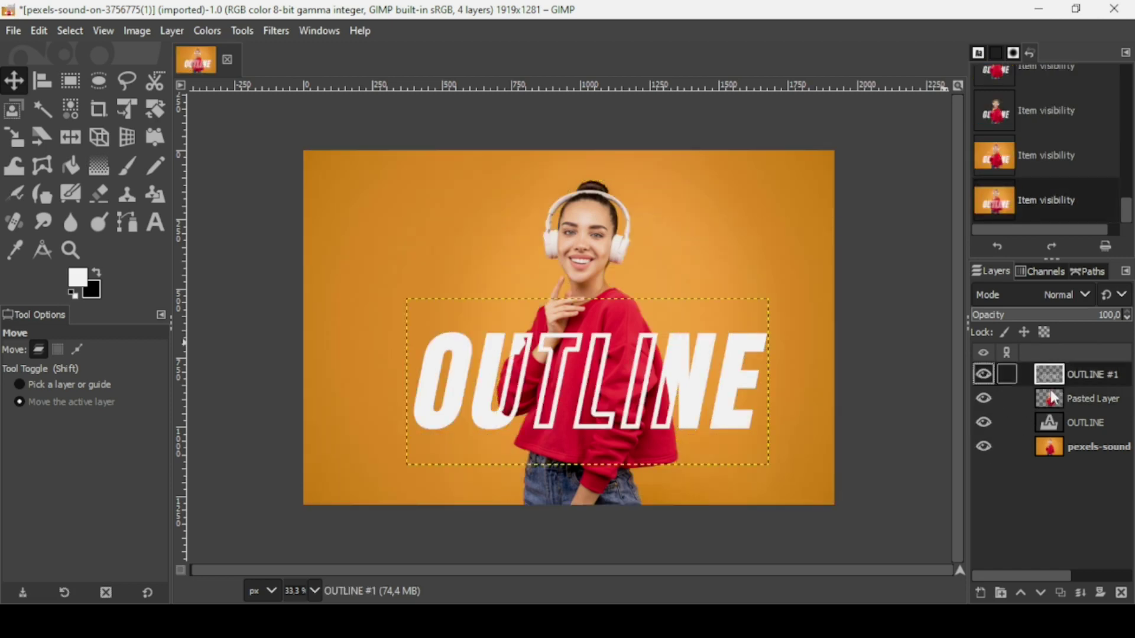
{"action": "left_click", "coordinate": [984, 445]}
{"action": "left_click", "coordinate": [984, 447]}
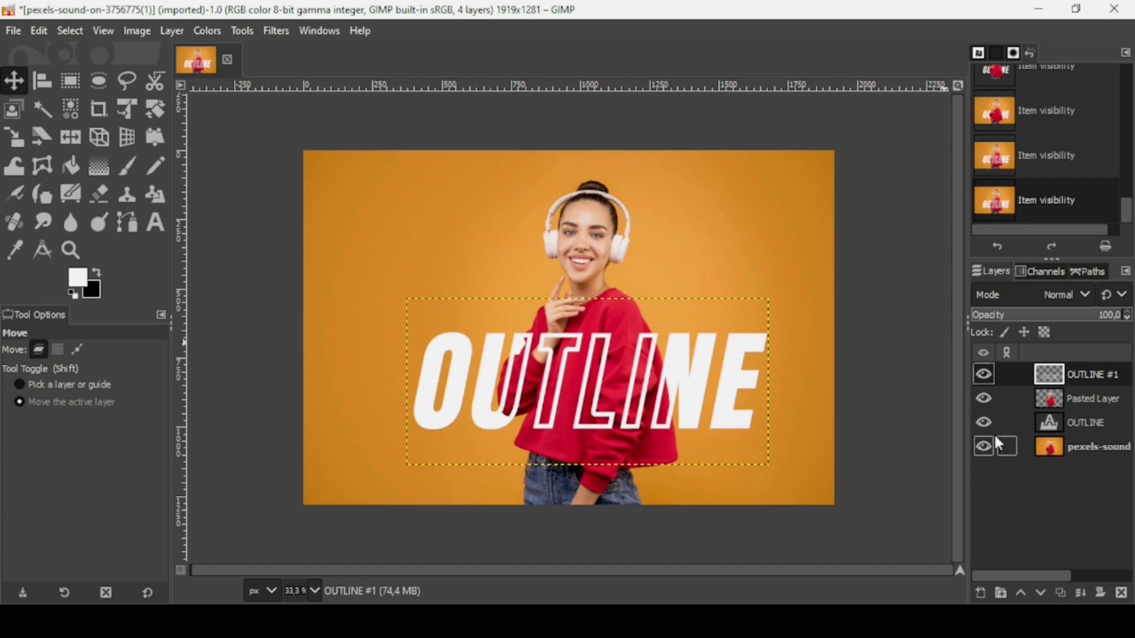
Apply Layer to Image Size to the OUTLINE #1 and OUTLINE text layers
{"action": "right_click", "coordinate": [1054, 384]}
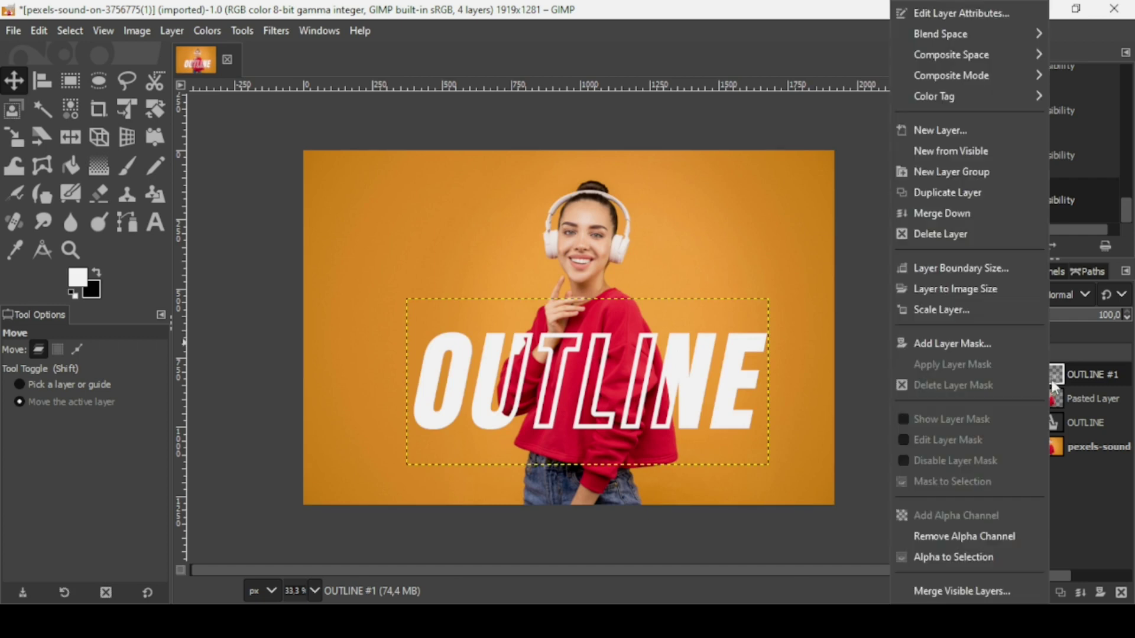
{"action": "left_click", "coordinate": [1001, 289]}
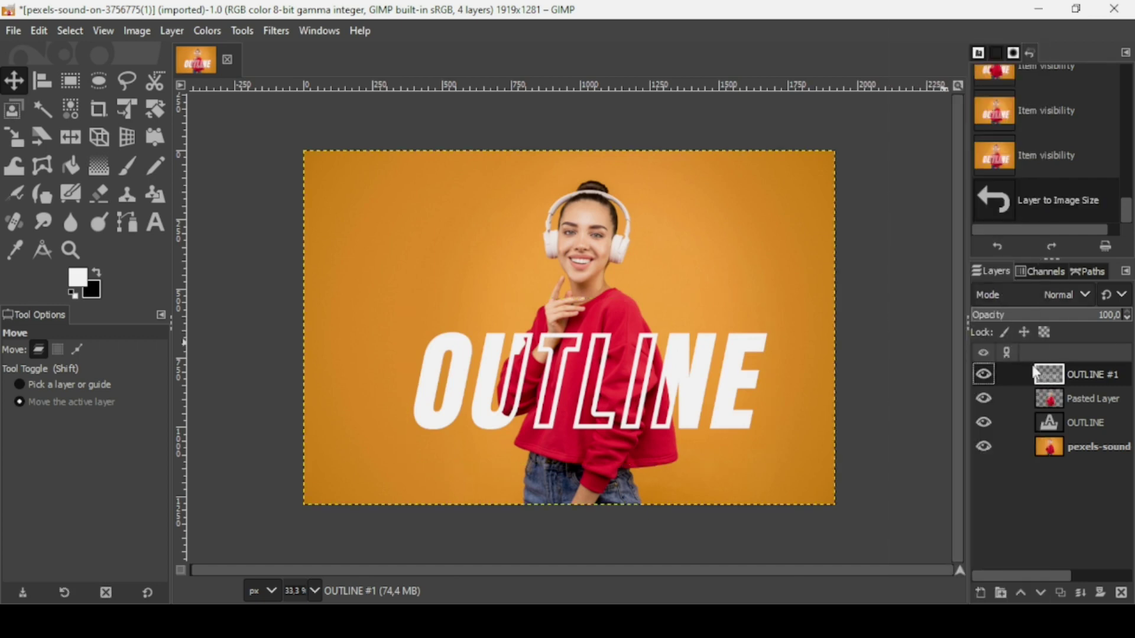
{"action": "left_click", "coordinate": [1059, 403]}
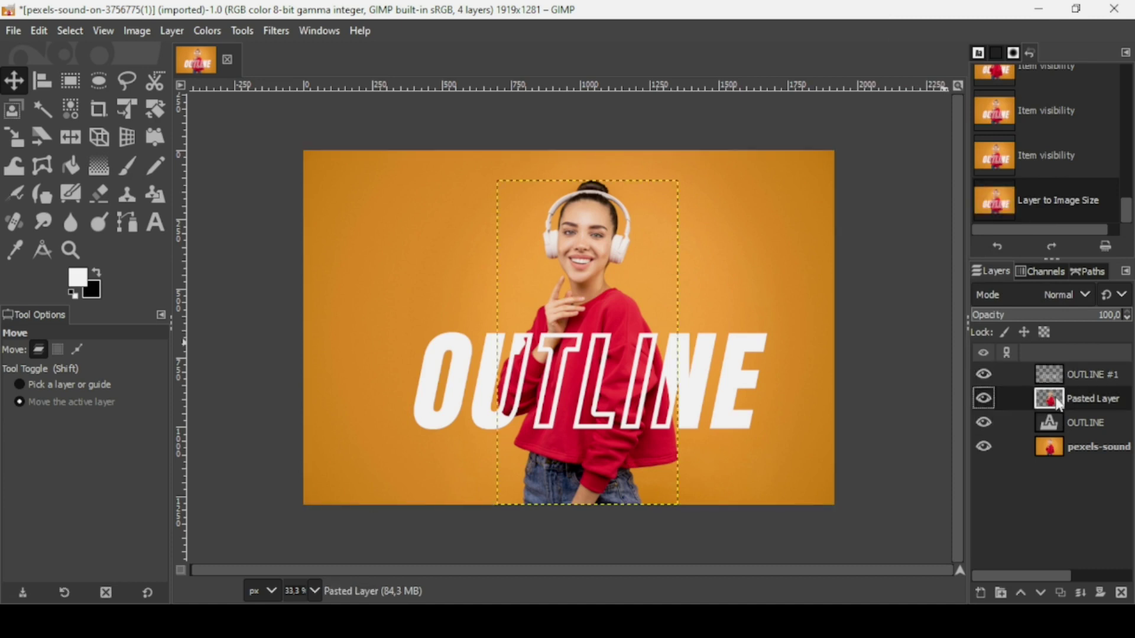
{"action": "right_click", "coordinate": [1059, 404]}
{"action": "left_click", "coordinate": [1061, 422]}
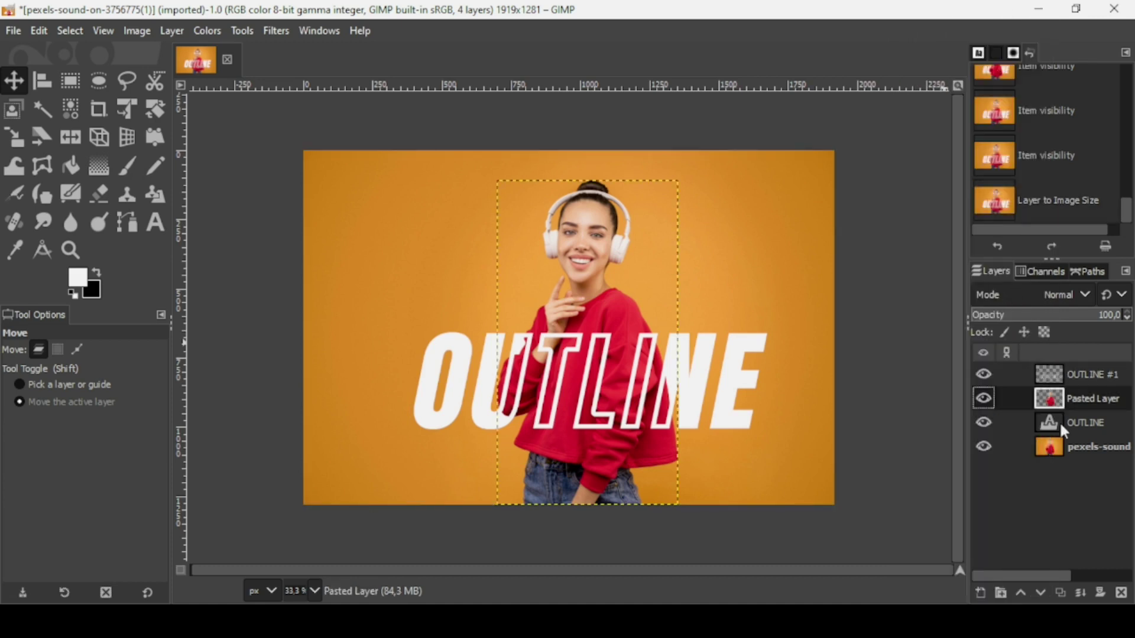
{"action": "left_click", "coordinate": [1061, 424]}
{"action": "right_click", "coordinate": [1049, 424]}
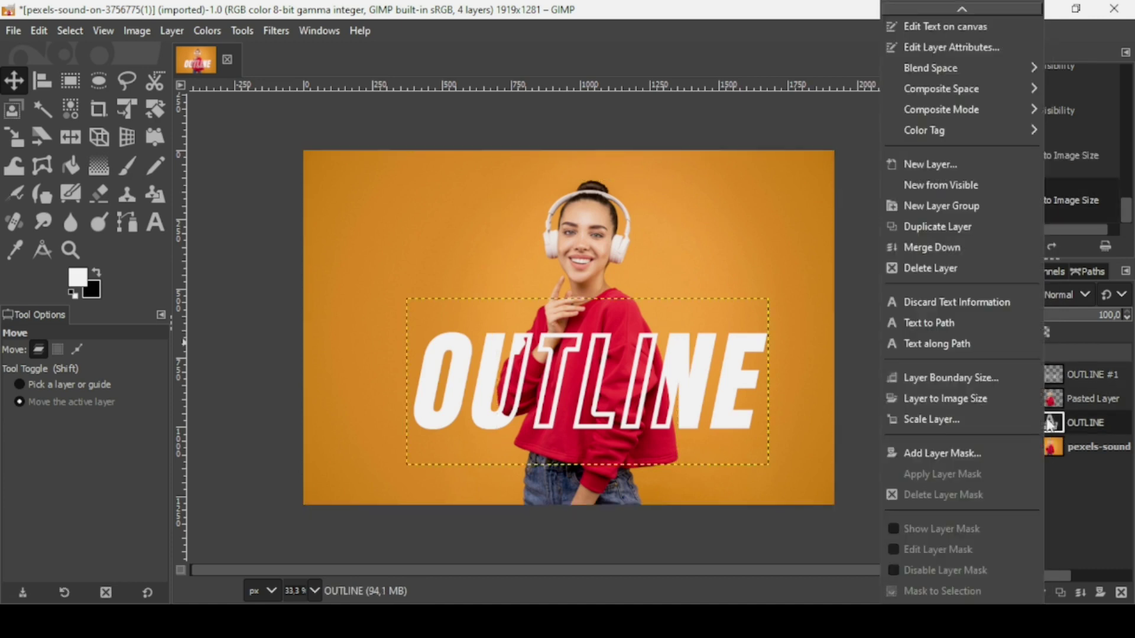
{"action": "left_click", "coordinate": [997, 397]}
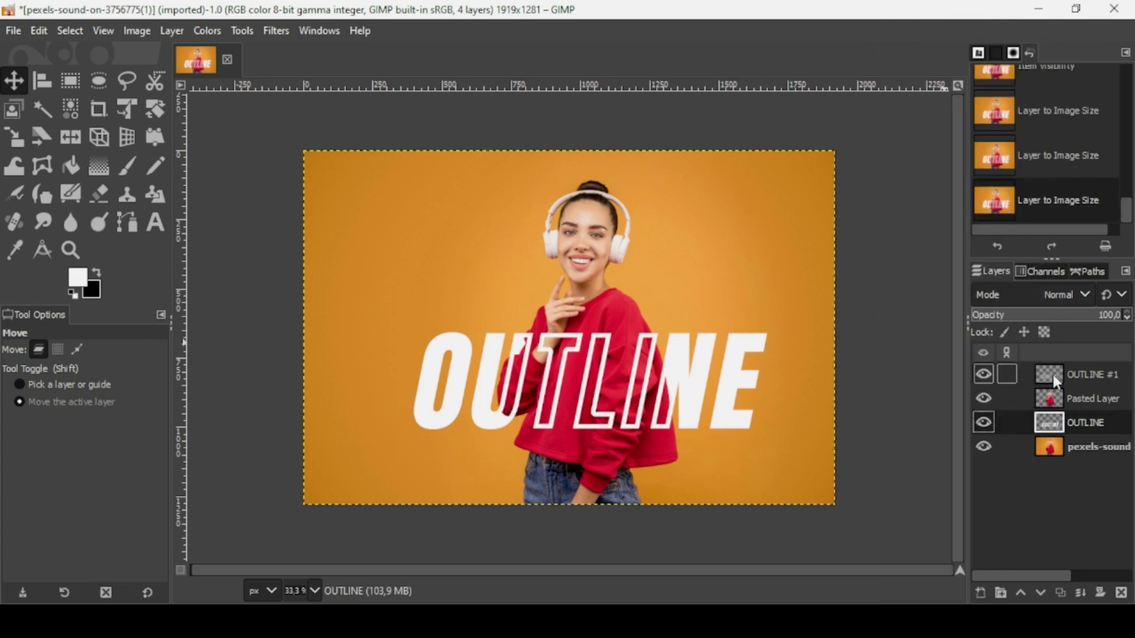
Chain-link the OUTLINE and OUTLINE #1 layers and drag both texts slightly left
{"action": "left_click", "coordinate": [1009, 422]}
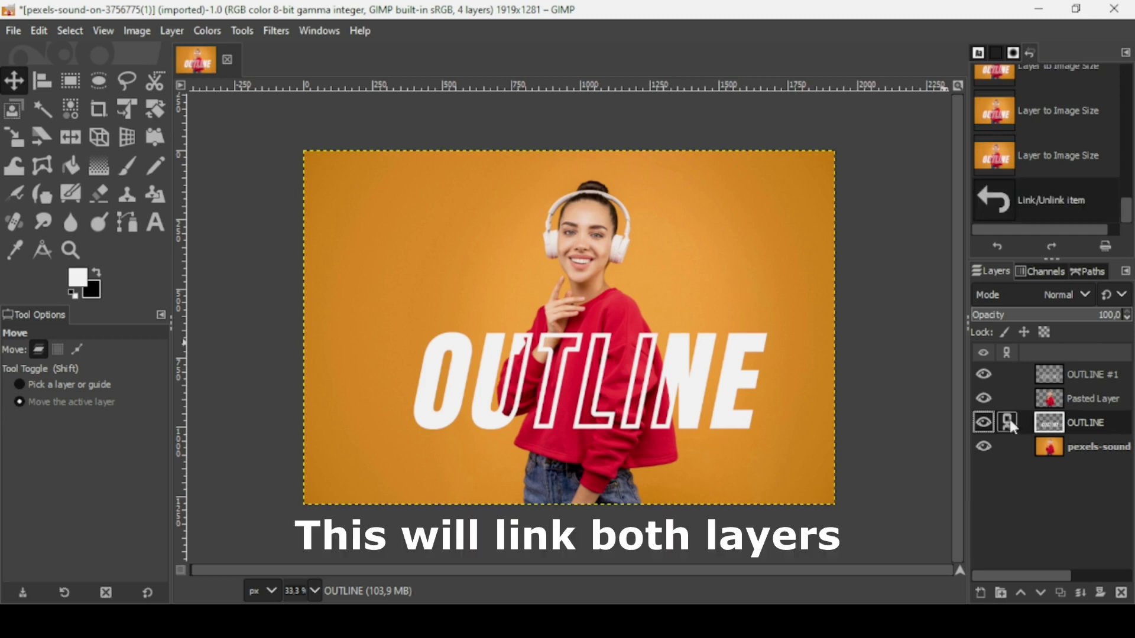
{"action": "left_click", "coordinate": [1008, 375]}
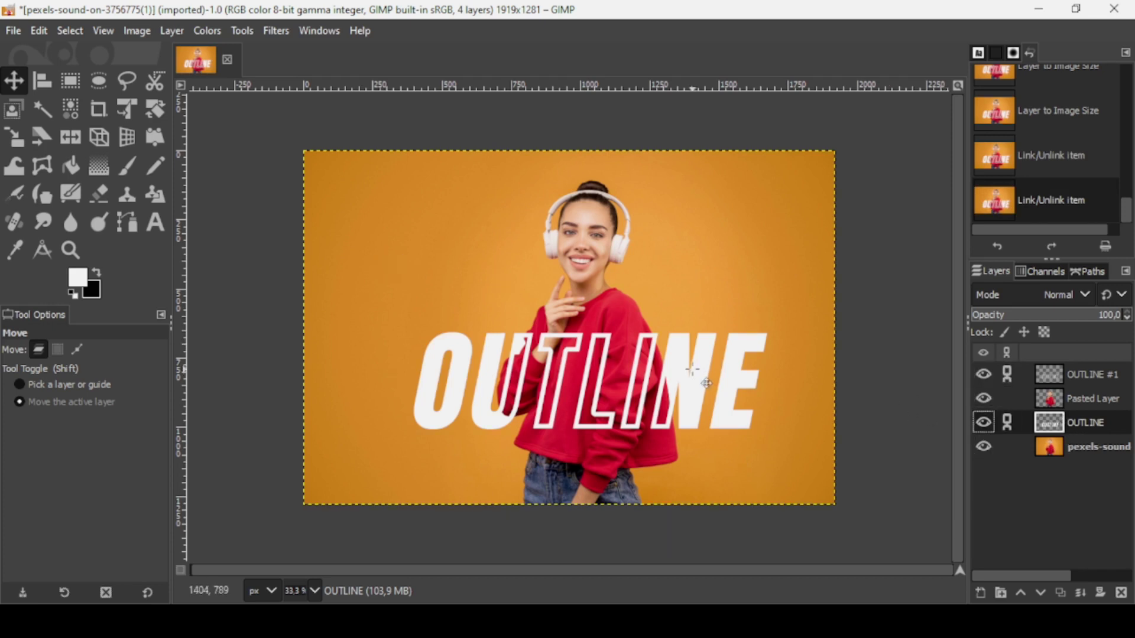
{"action": "mouse_move", "coordinate": [692, 370]}
{"action": "left_mouse_down"}
{"action": "mouse_move", "coordinate": [648, 368]}
{"action": "mouse_move", "coordinate": [724, 364]}
{"action": "mouse_move", "coordinate": [673, 371]}
{"action": "mouse_move", "coordinate": [699, 390]}
{"action": "left_mouse_up"}
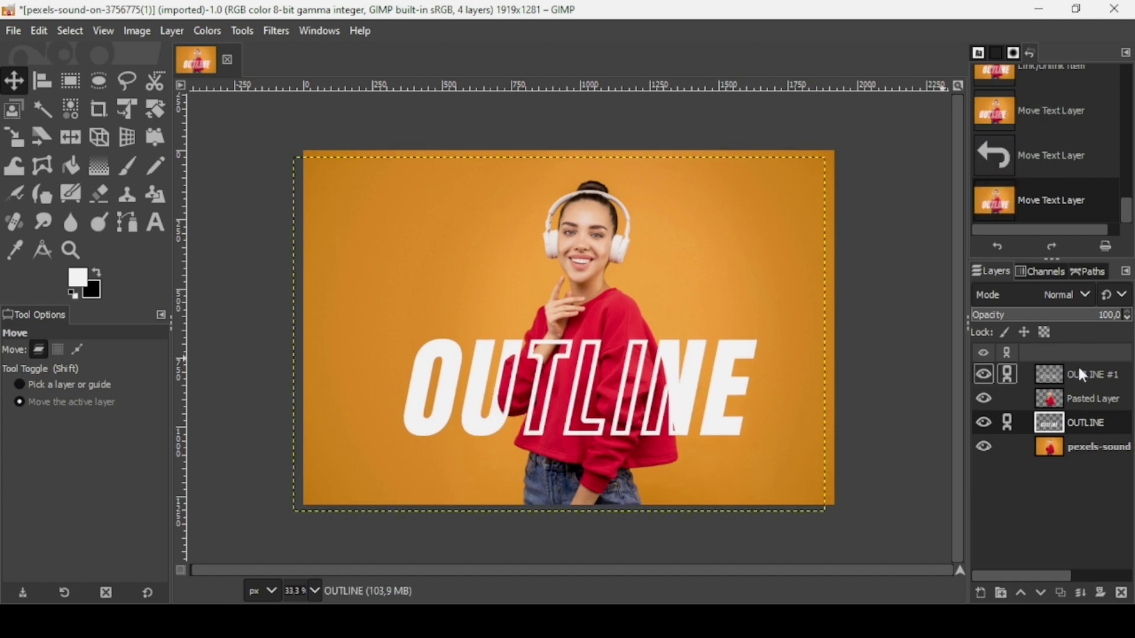
Add a New from Visible layer named Visible above OUTLINE #1
{"action": "left_click", "coordinate": [1079, 372]}
{"action": "right_click", "coordinate": [1046, 372]}
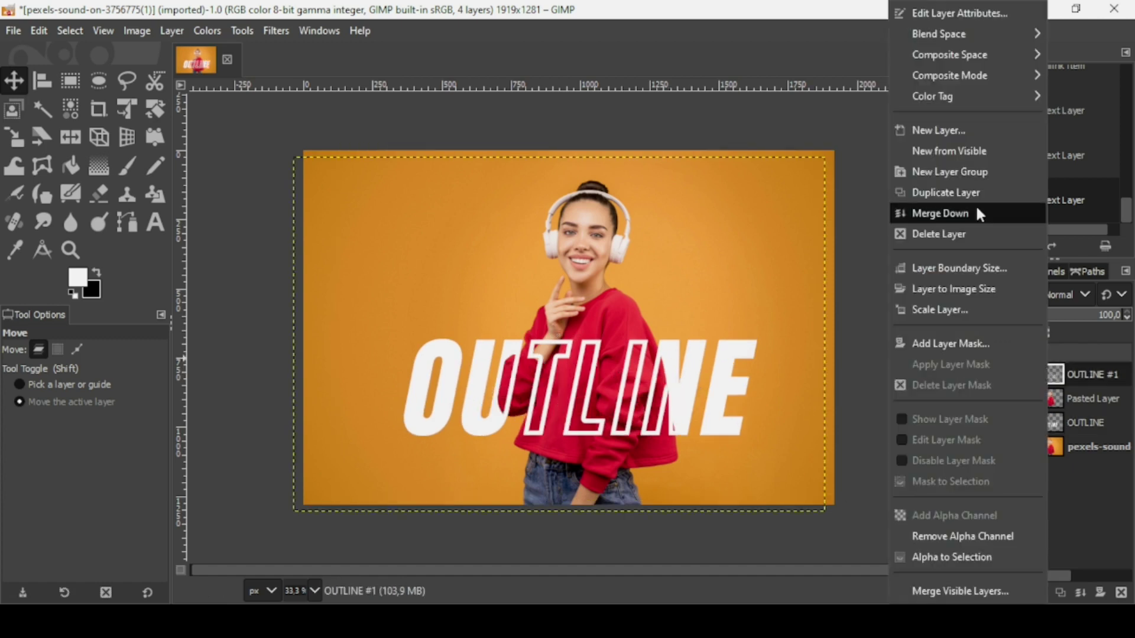
{"action": "left_click", "coordinate": [965, 151]}
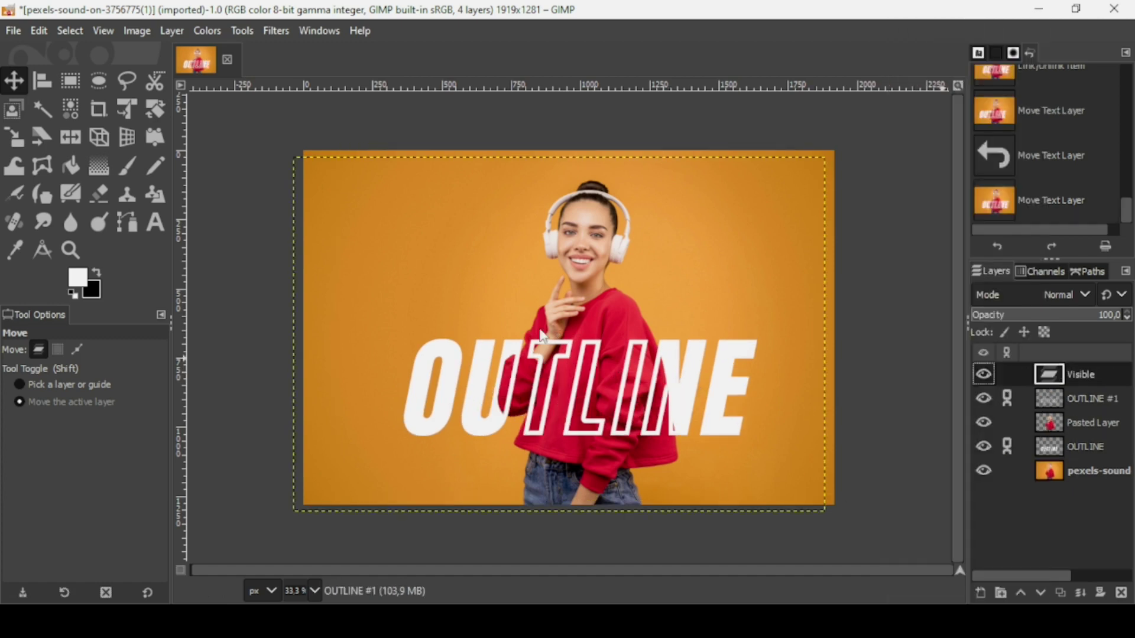